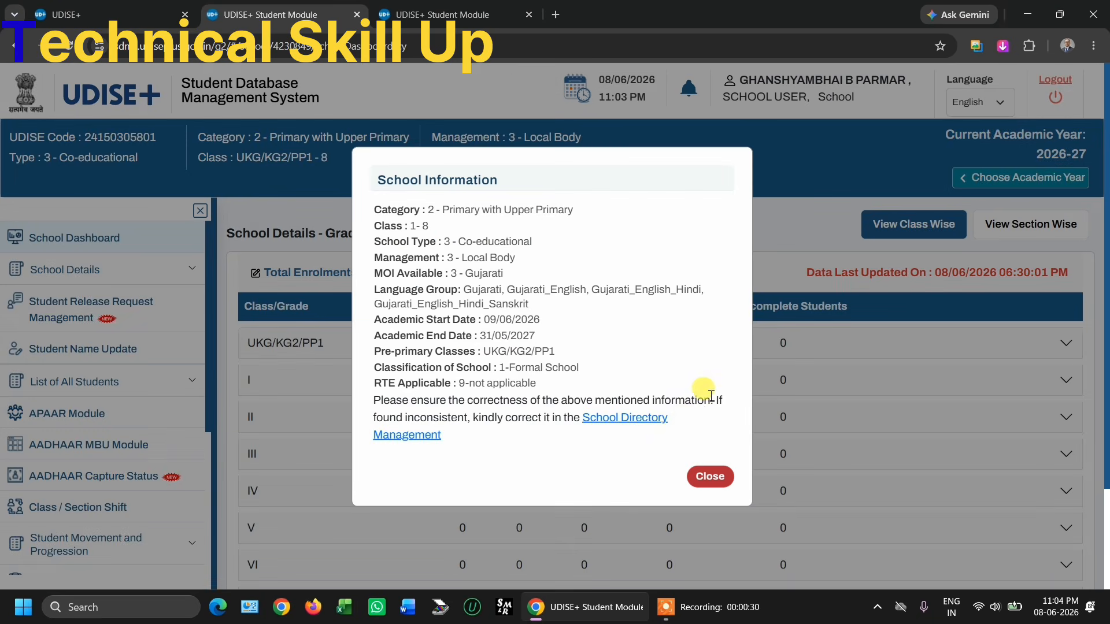
# Step: Dismiss the School Information notice and open Progression Activity under Student Movement and Progression
pyautogui.click(706, 480)
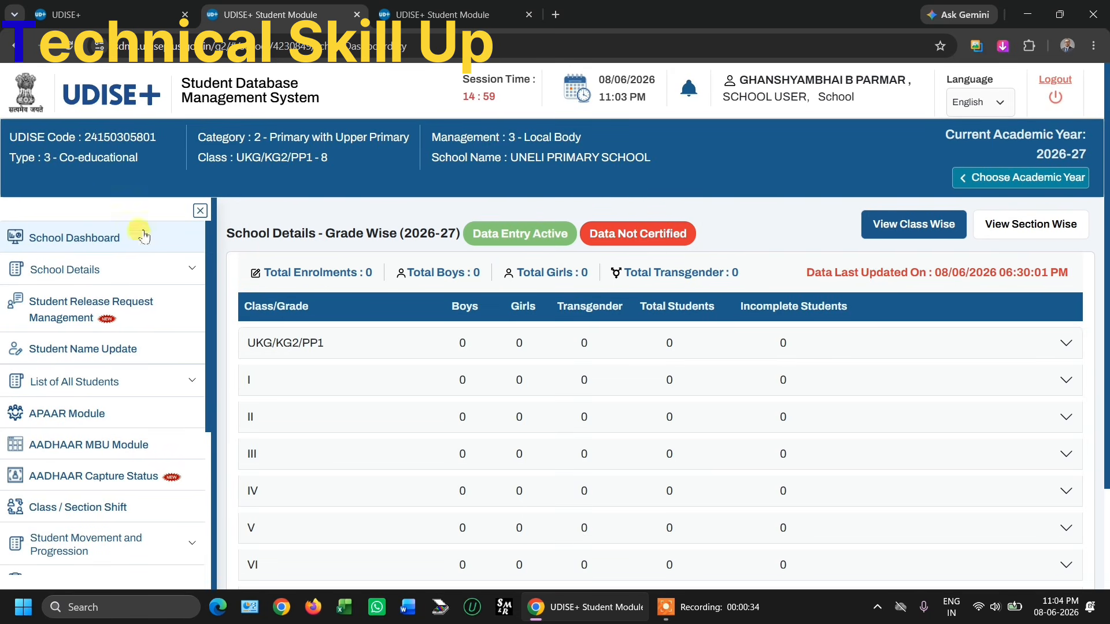
pyautogui.scroll(5, 49, 244)
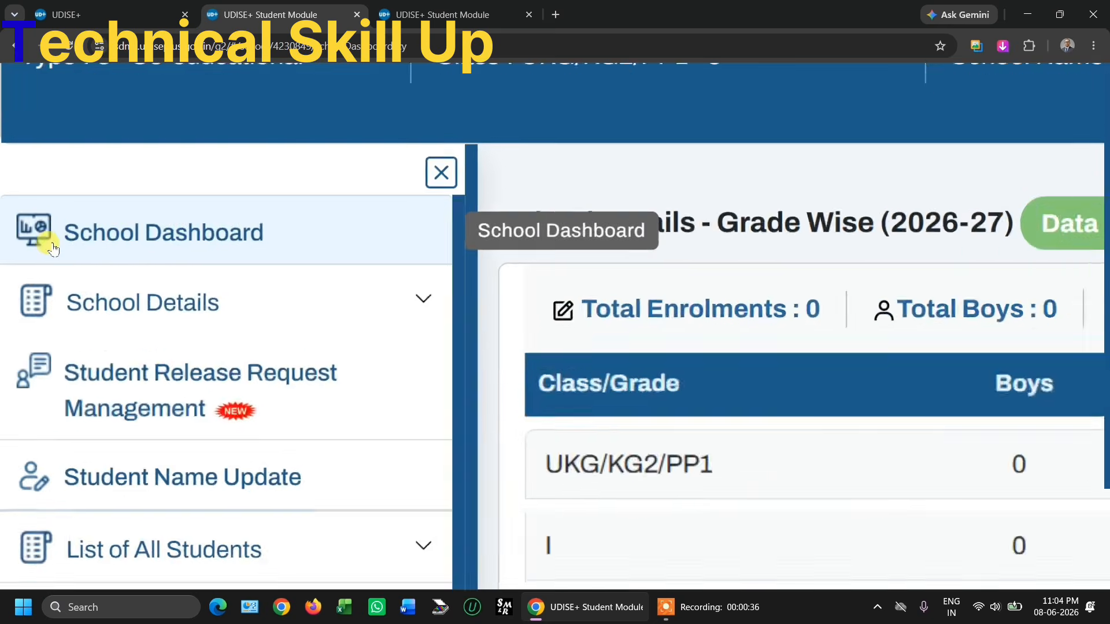
pyautogui.scroll(-1, 157, 404)
pyautogui.scroll(-2, 154, 402)
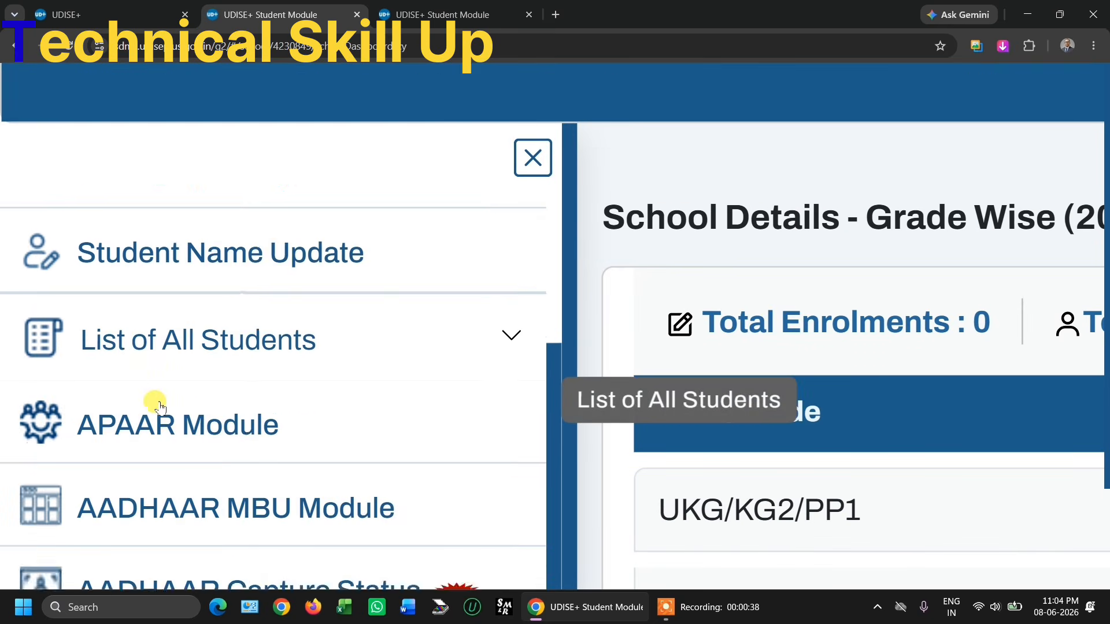
pyautogui.scroll(1, 154, 402)
pyautogui.scroll(-5, 241, 352)
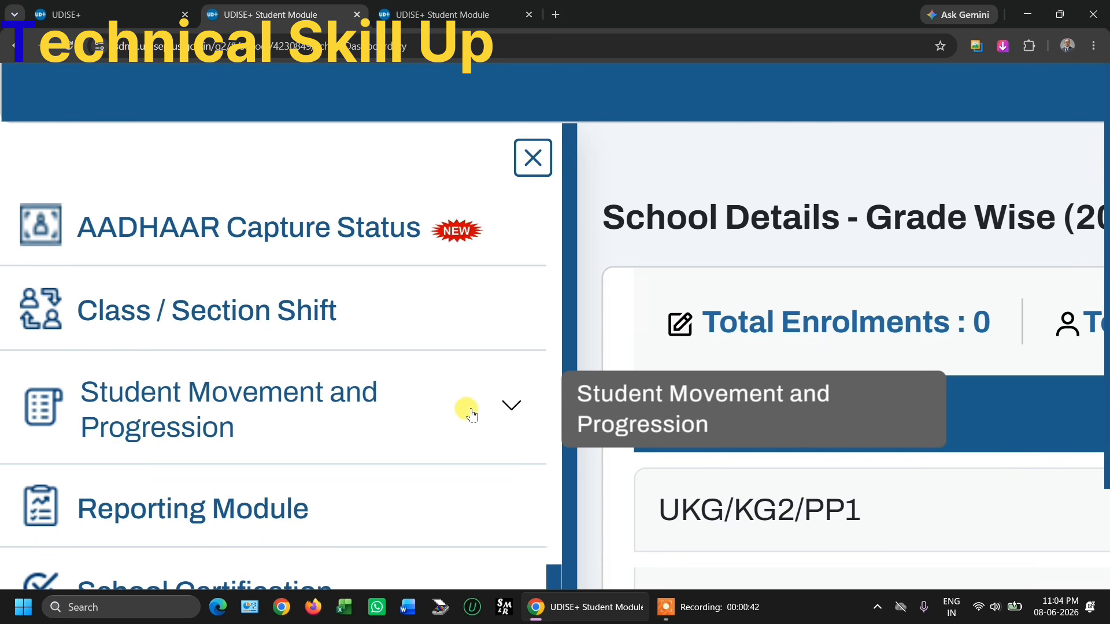
pyautogui.click(512, 407)
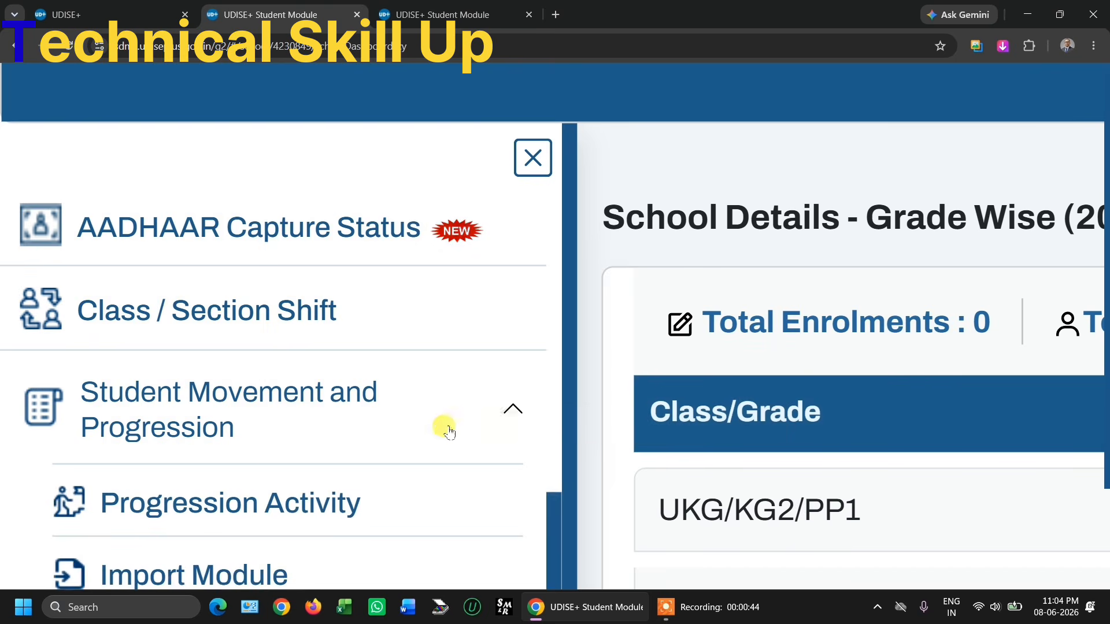
pyautogui.scroll(-3, 292, 470)
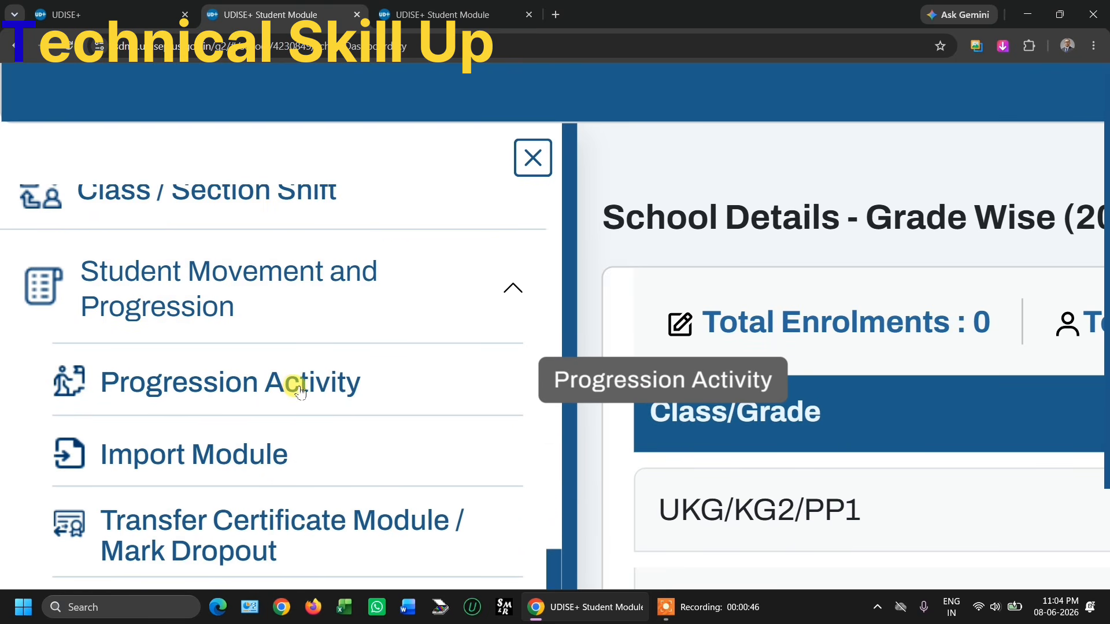
pyautogui.click(299, 391)
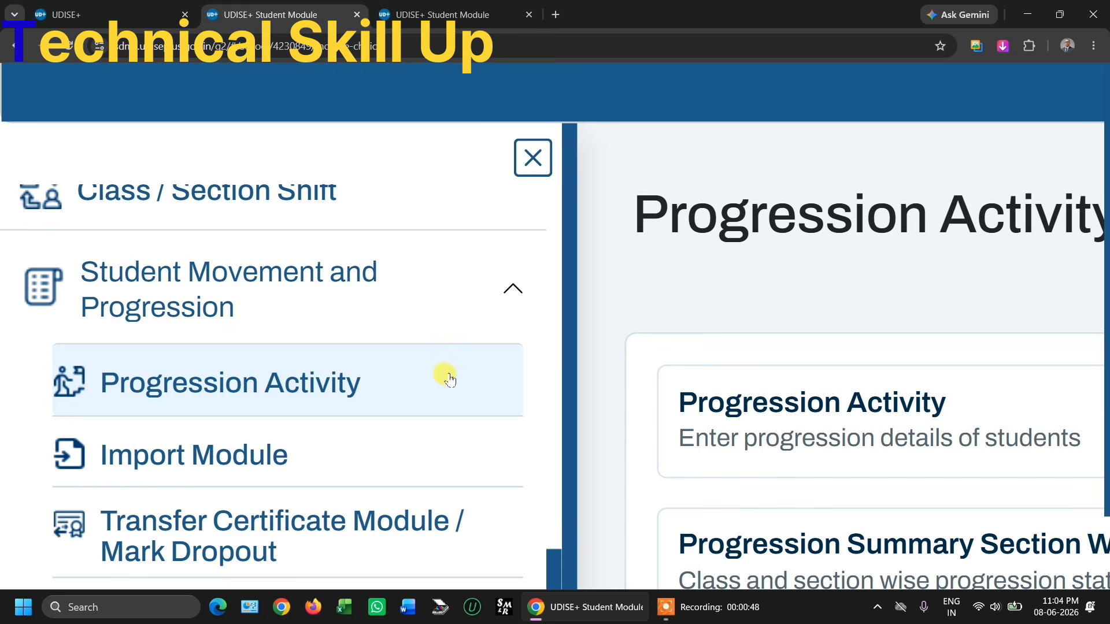
# Step: Open the Progression Activity option for entering the progression details of students
pyautogui.hotkey('ctrl', '0')
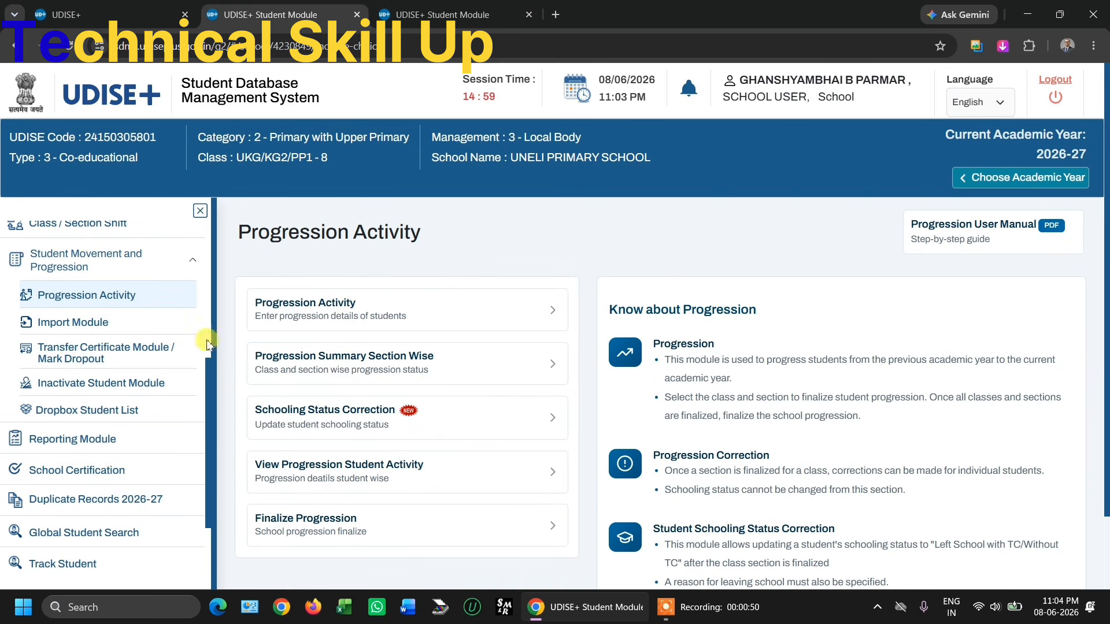
pyautogui.scroll(5, 483, 301)
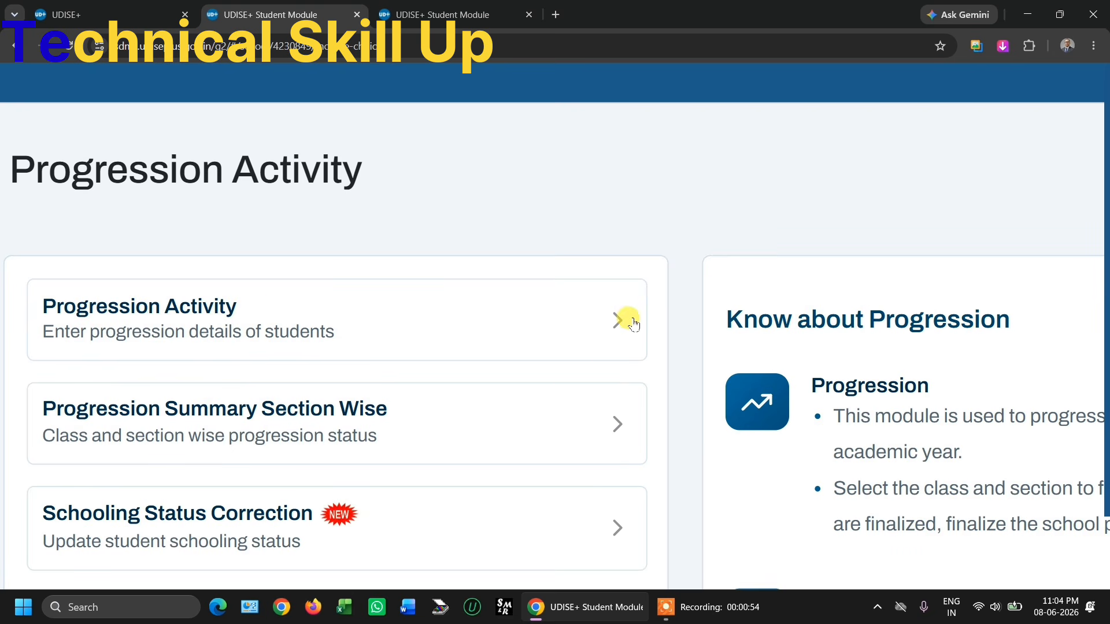
pyautogui.click(624, 325)
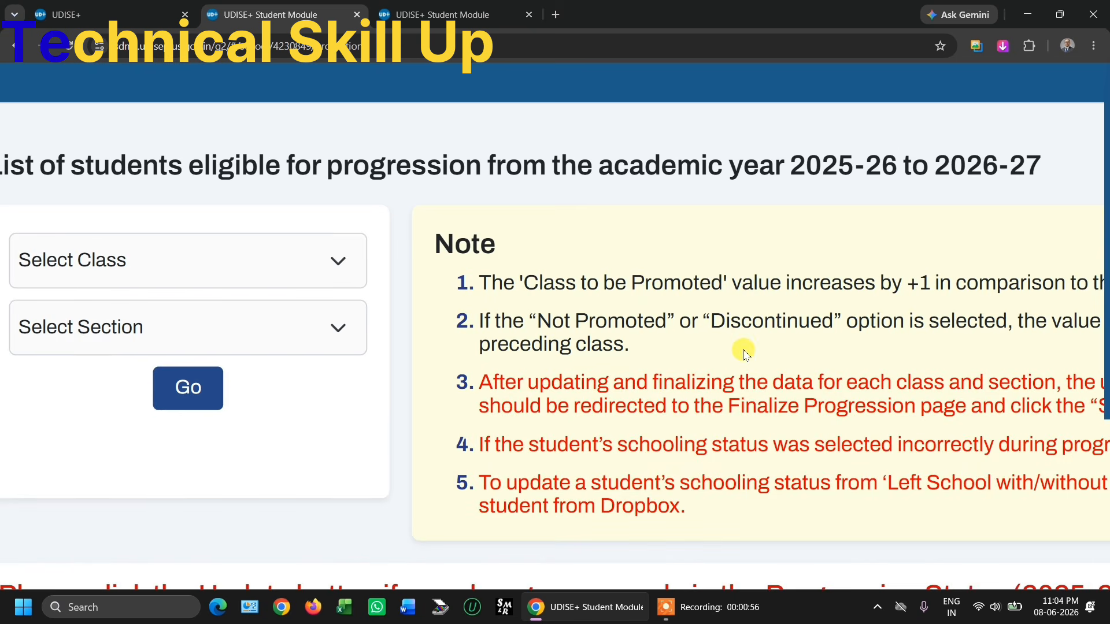
# Step: Load the list of students eligible for progression for class VI, section A
pyautogui.scroll(-3, 754, 358)
pyautogui.scroll(2, 754, 355)
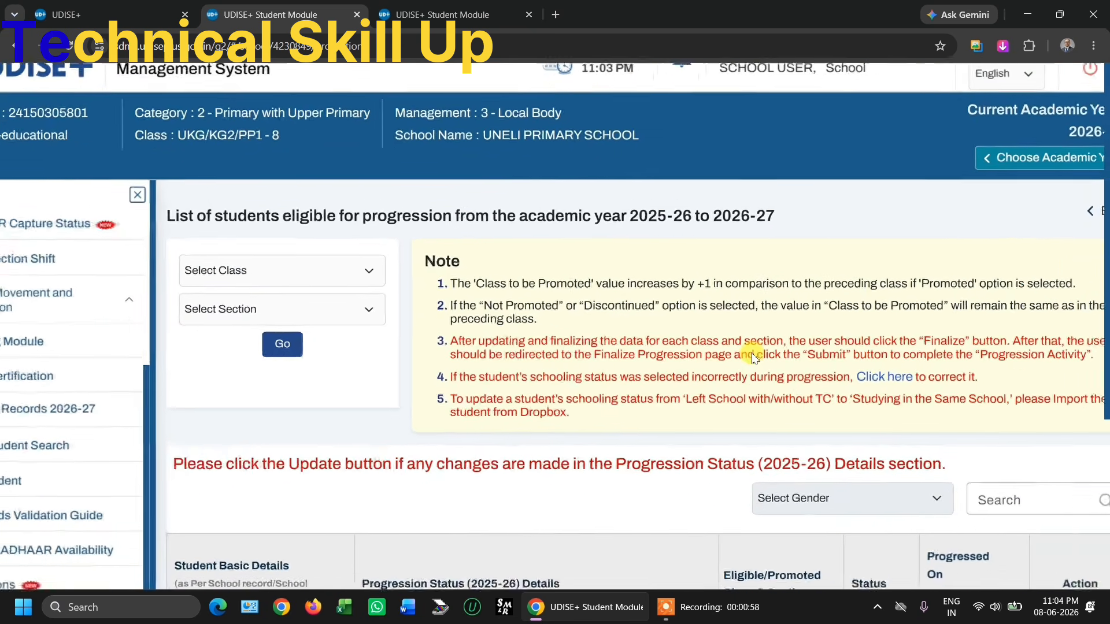
pyautogui.scroll(-2, 754, 355)
pyautogui.scroll(-1, 754, 355)
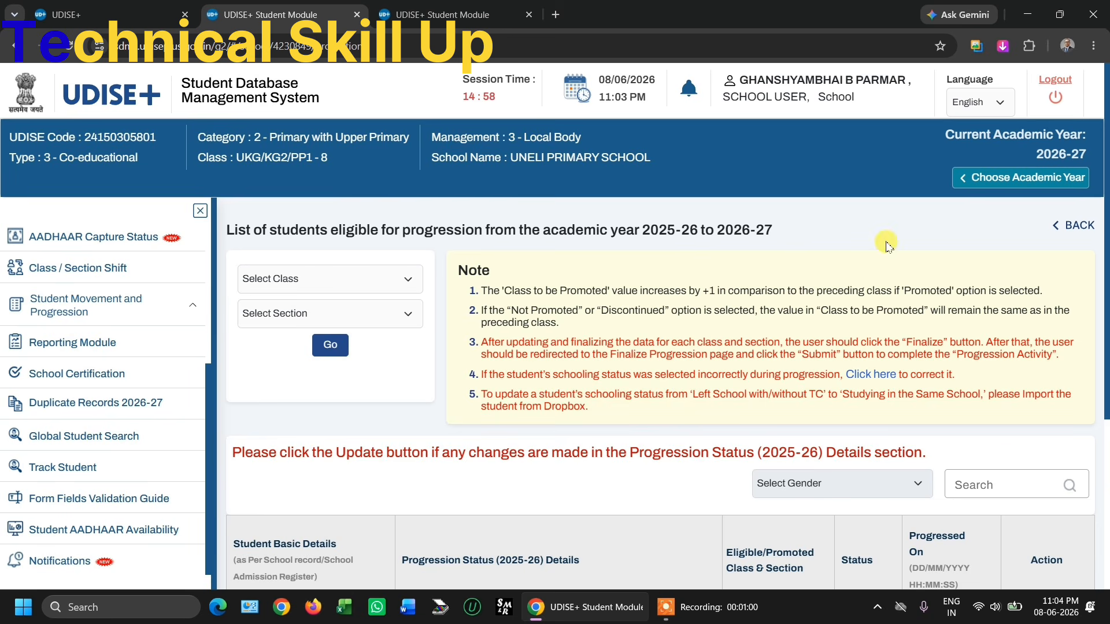
pyautogui.scroll(1, 397, 283)
pyautogui.click(407, 279)
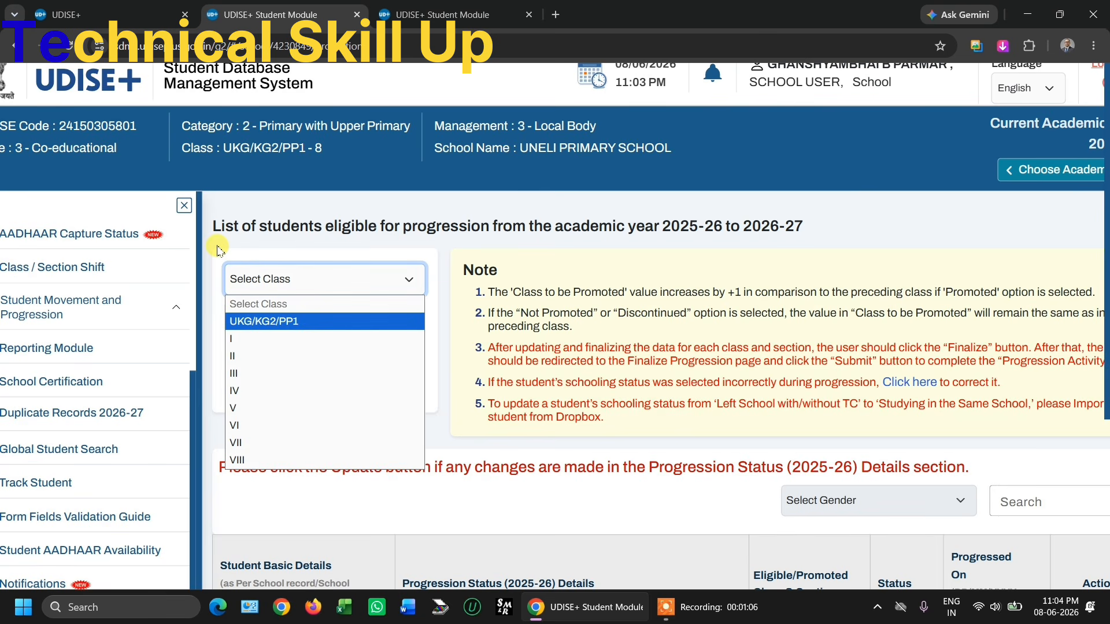
pyautogui.click(245, 428)
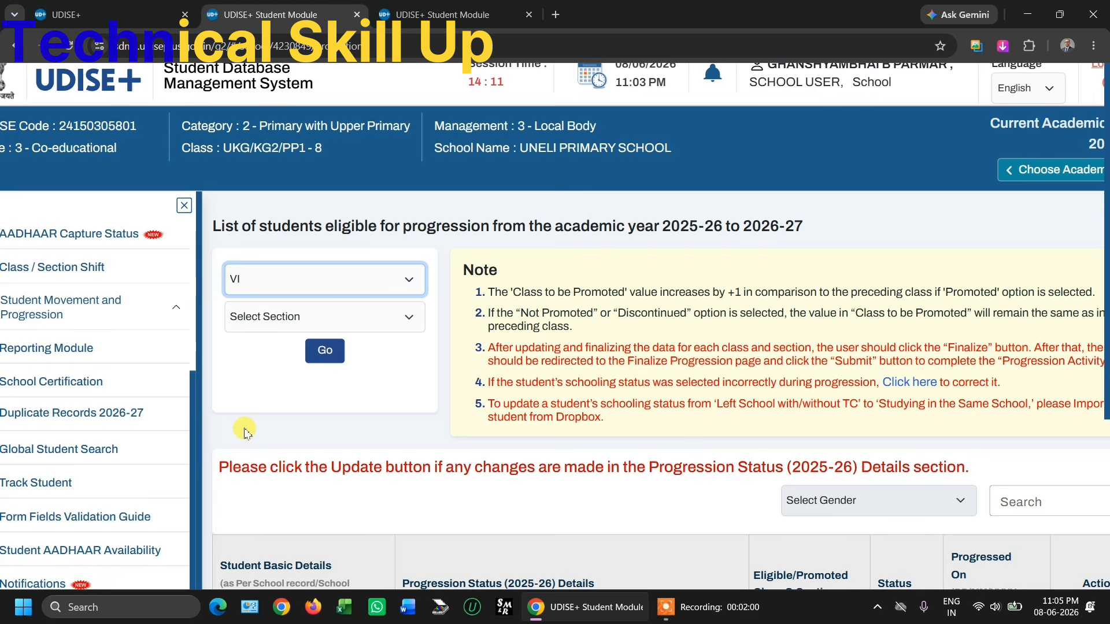
pyautogui.click(265, 317)
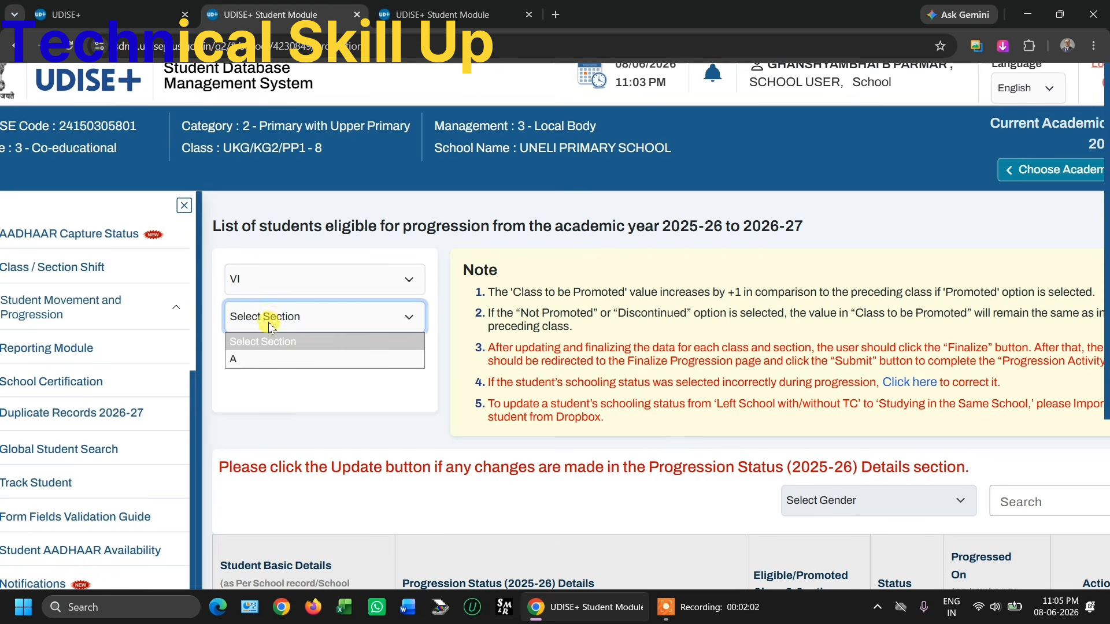
pyautogui.click(237, 363)
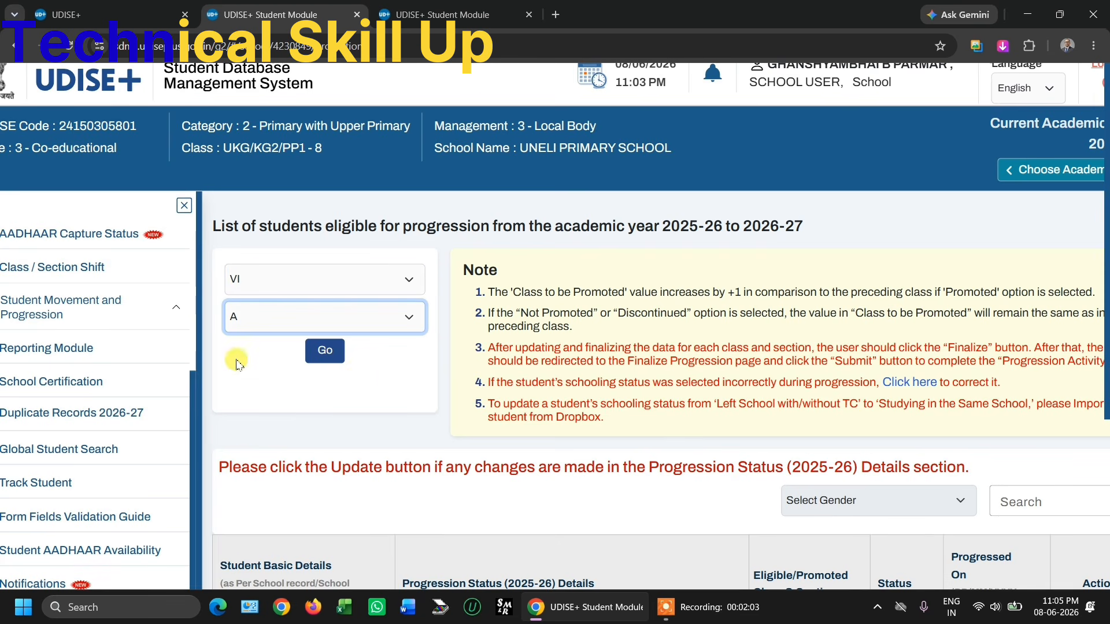
pyautogui.click(327, 357)
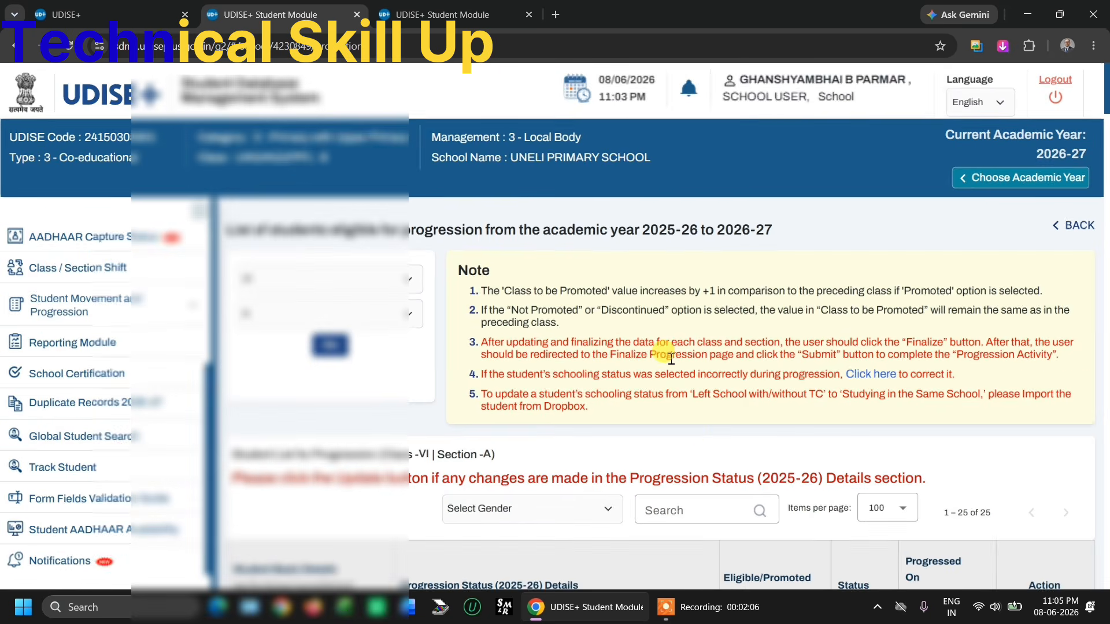
# Step: Examine the progression details, promoted class and status of the students listed for class VI, section A
pyautogui.scroll(-5, 763, 451)
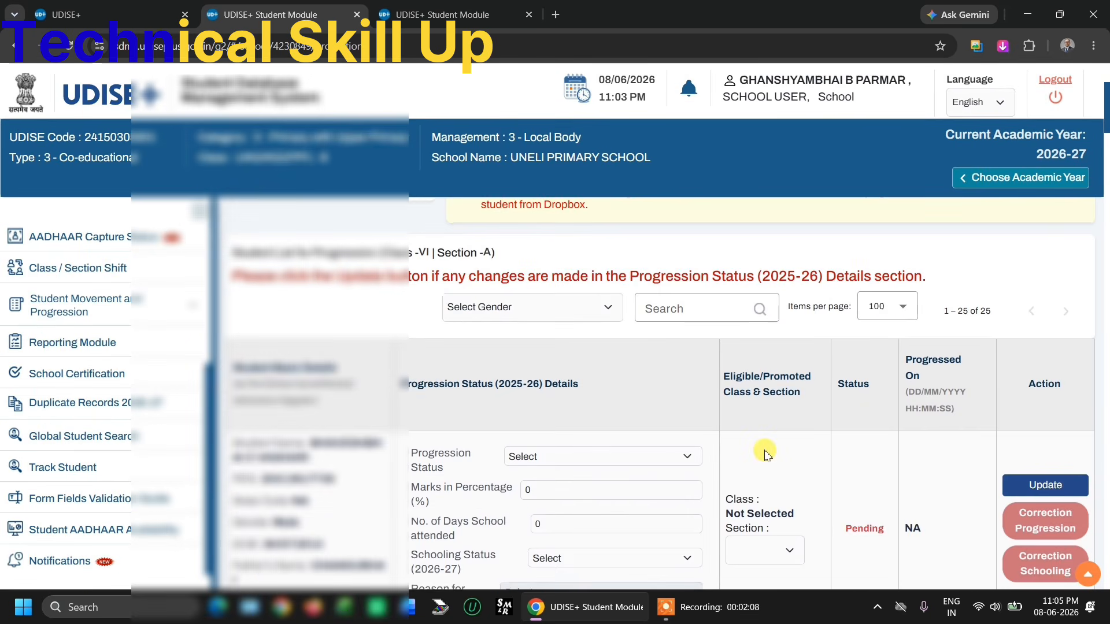
pyautogui.scroll(-1, 765, 455)
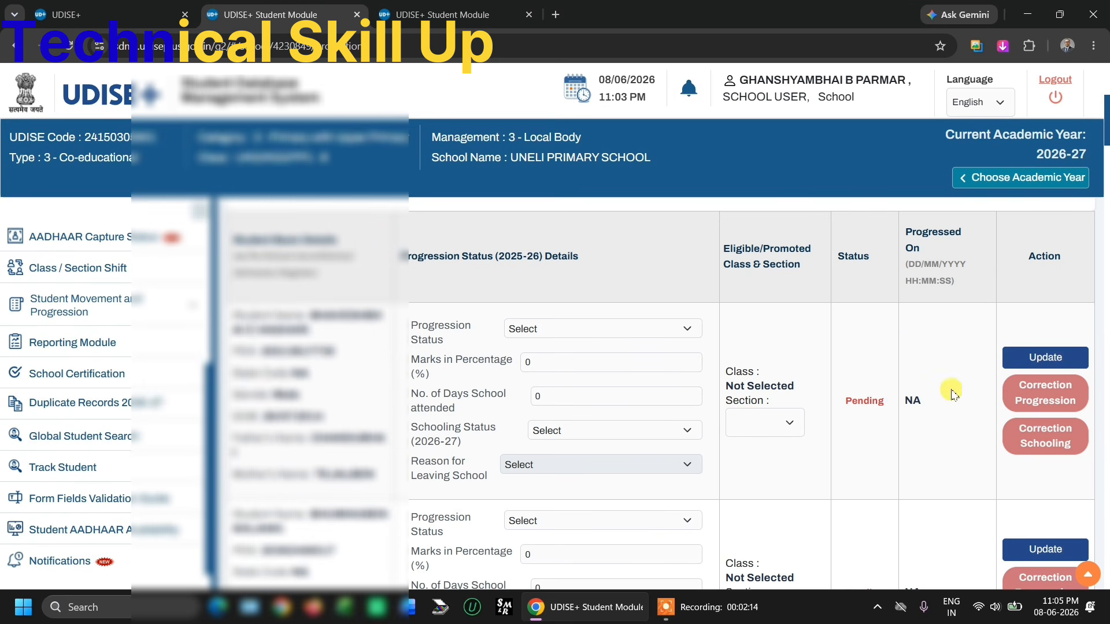
pyautogui.scroll(5, 921, 321)
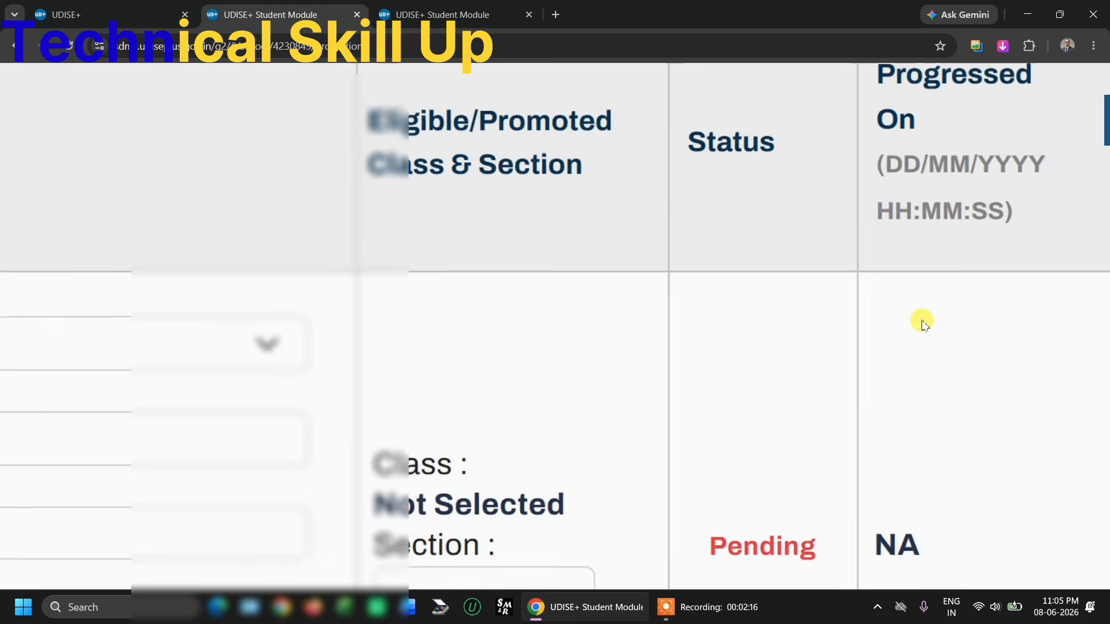
pyautogui.scroll(-3, 844, 441)
pyautogui.scroll(3, 845, 441)
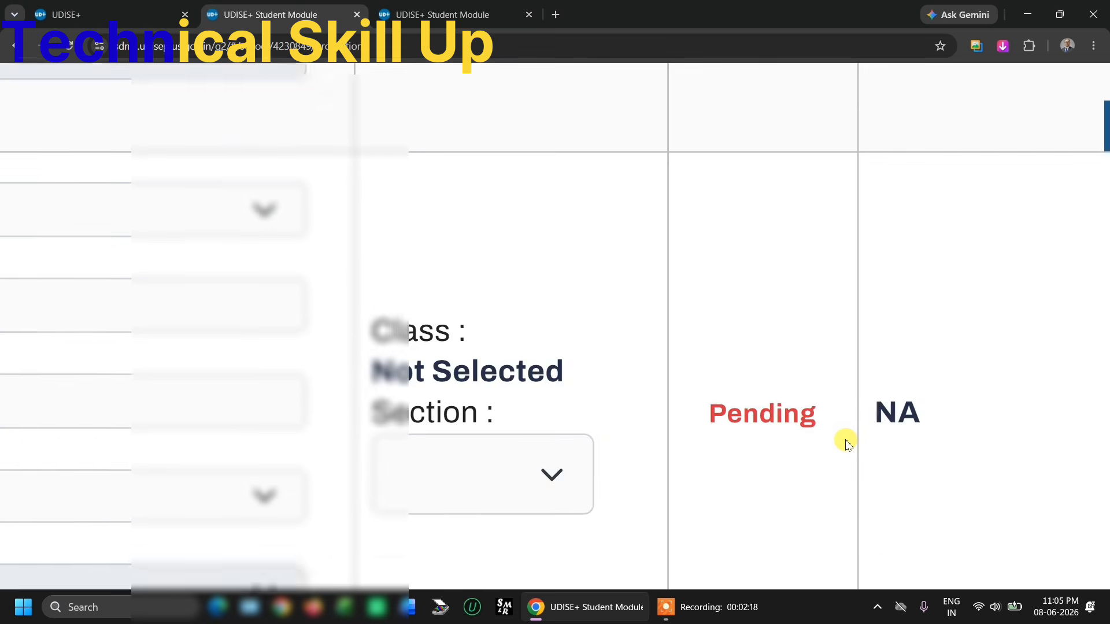
pyautogui.scroll(-3, 845, 441)
pyautogui.scroll(-1, 845, 441)
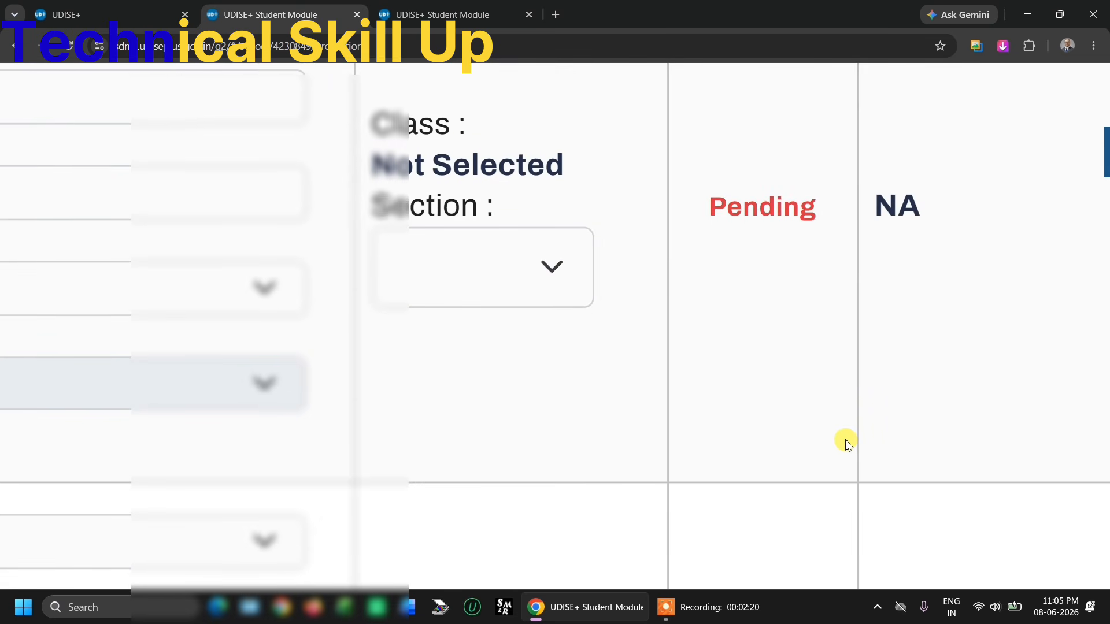
pyautogui.scroll(-1, 845, 441)
pyautogui.scroll(2, 845, 442)
pyautogui.scroll(-5, 845, 442)
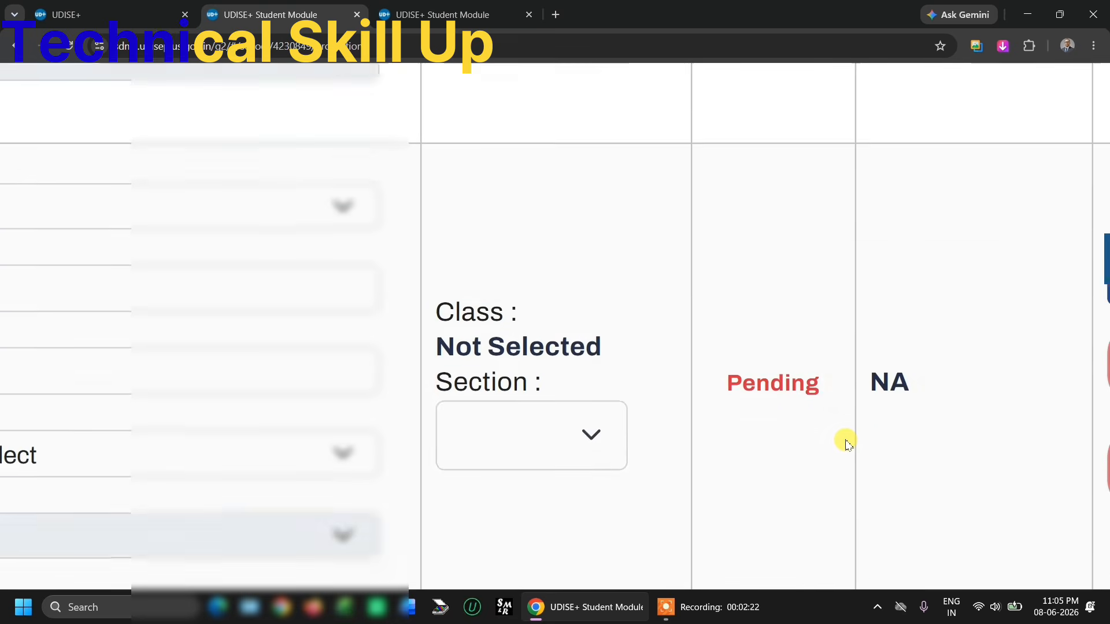
pyautogui.scroll(5, 845, 442)
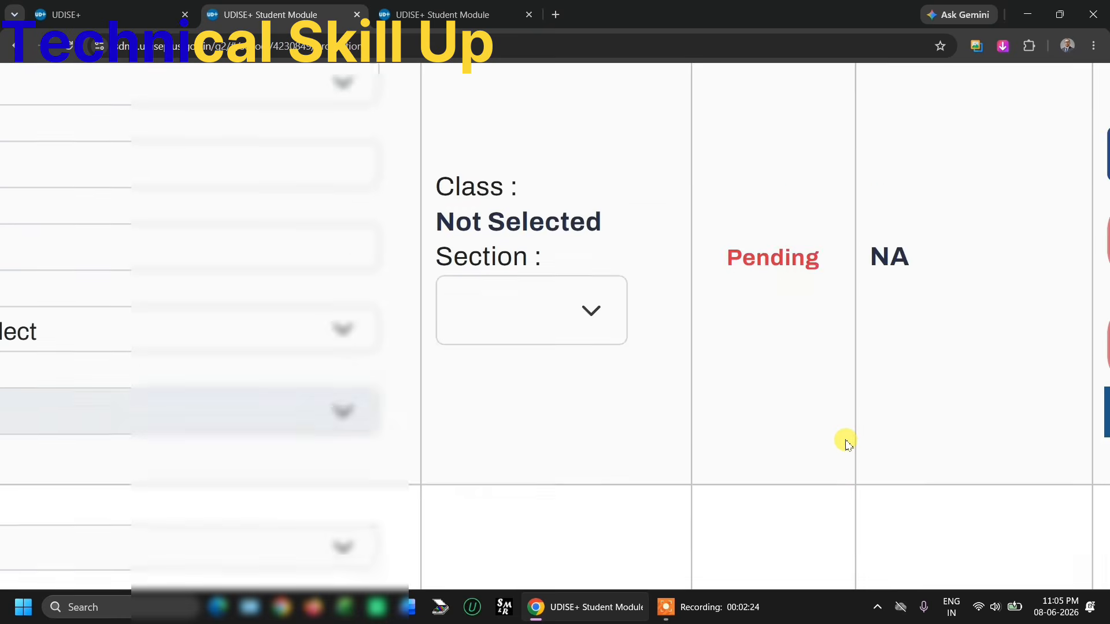
pyautogui.scroll(5, 846, 442)
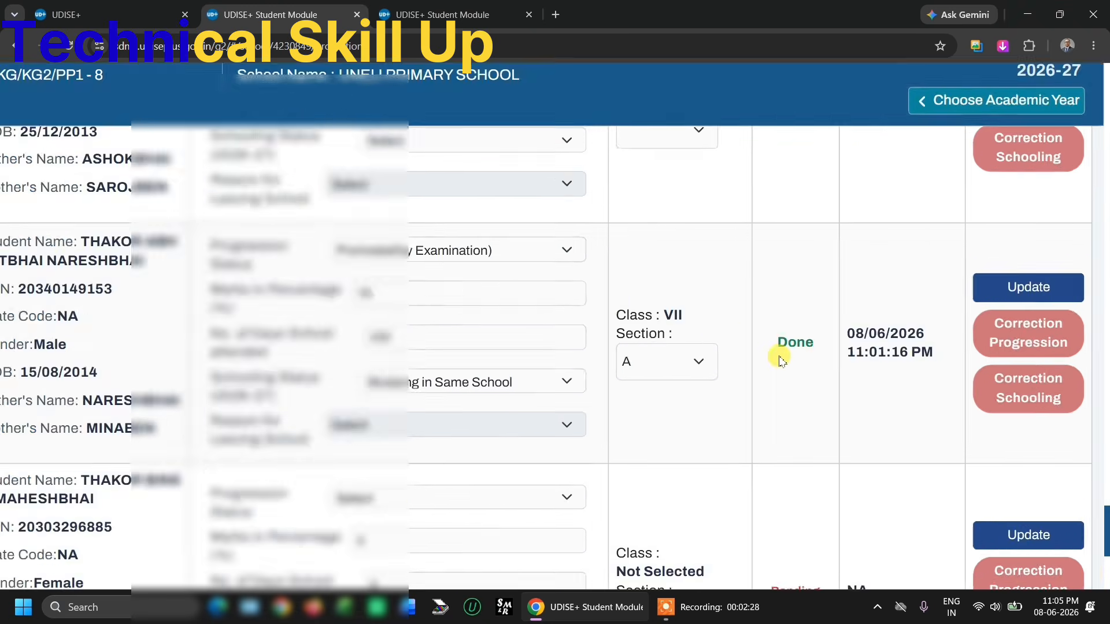
pyautogui.scroll(3, 597, 351)
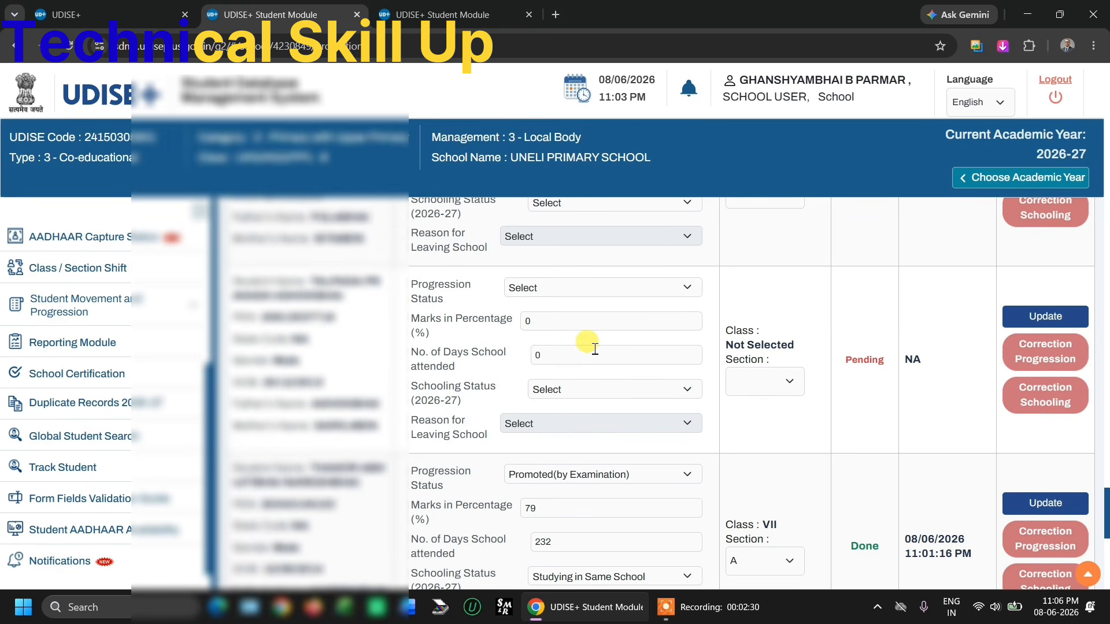
pyautogui.scroll(3, 595, 349)
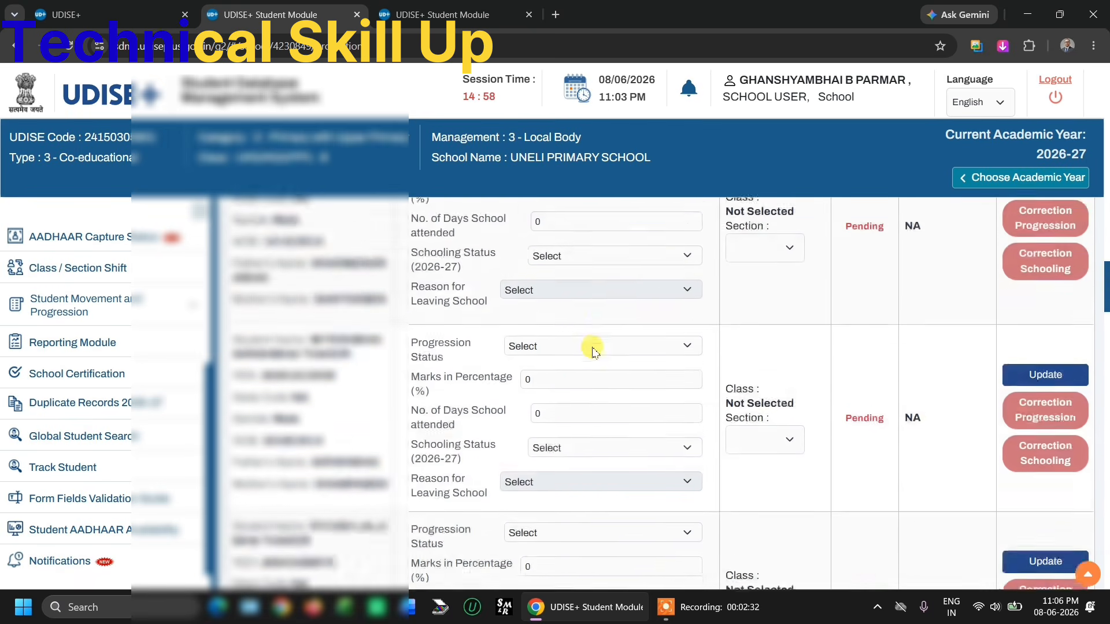
pyautogui.scroll(6, 594, 349)
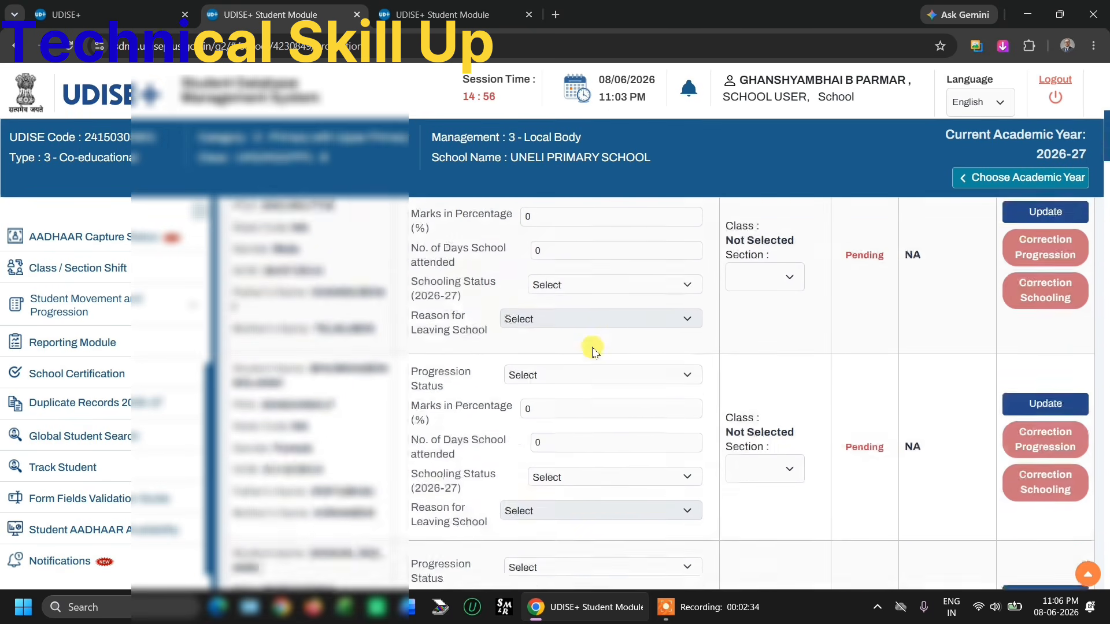
pyautogui.scroll(-2, 590, 329)
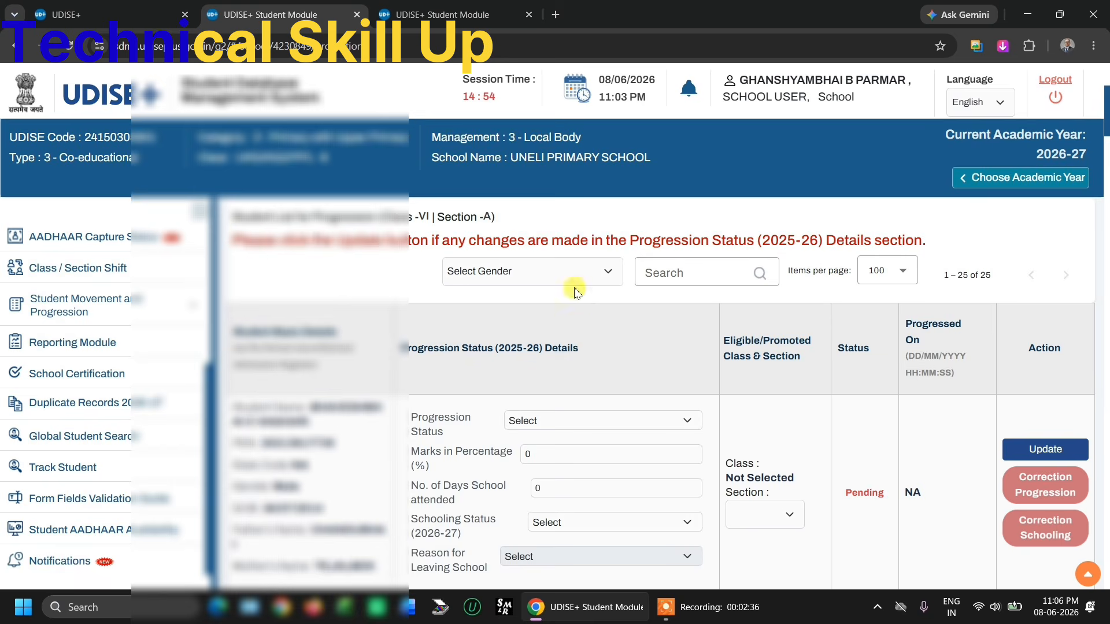
pyautogui.scroll(-2, 578, 324)
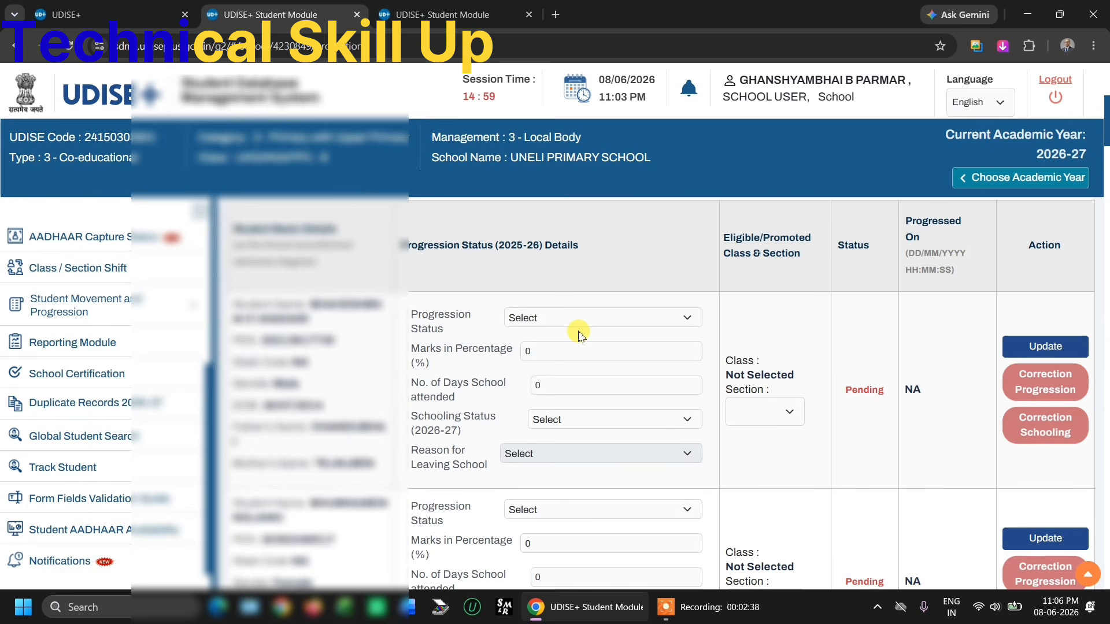
pyautogui.scroll(2, 578, 333)
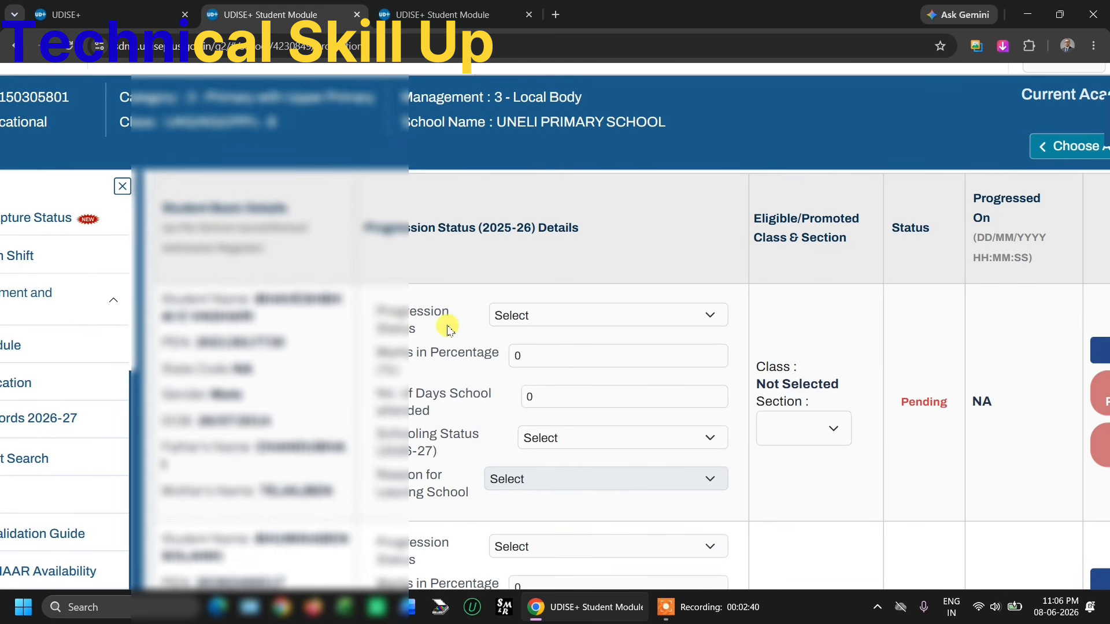
# Step: Set the first listed student's Progression Status to Promoted(by Examination)
pyautogui.click(560, 316)
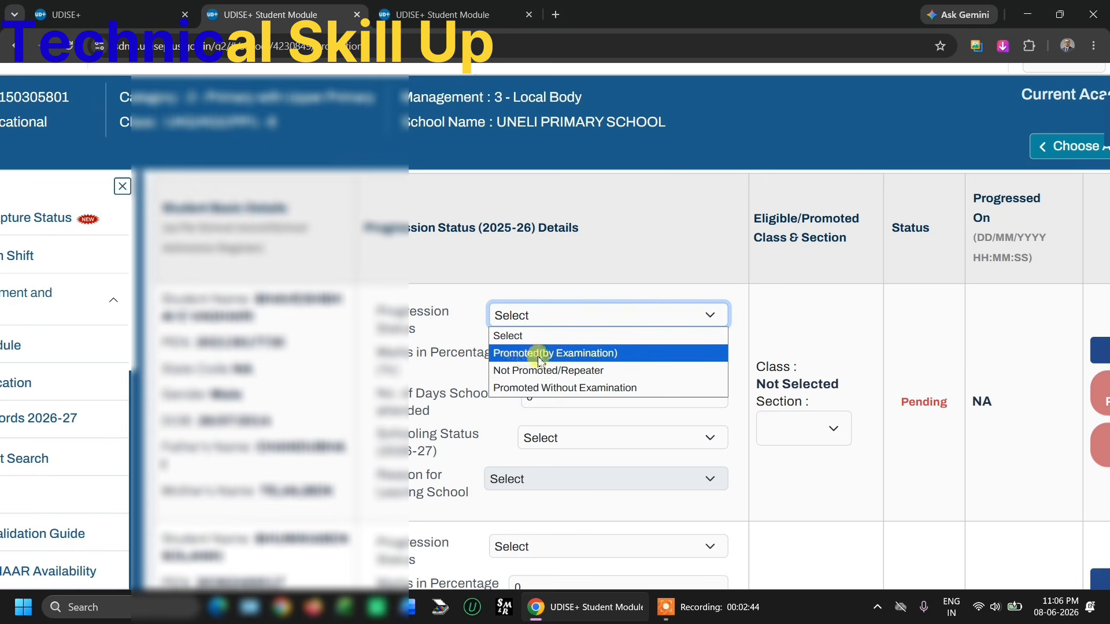
pyautogui.click(572, 354)
pyautogui.click(556, 315)
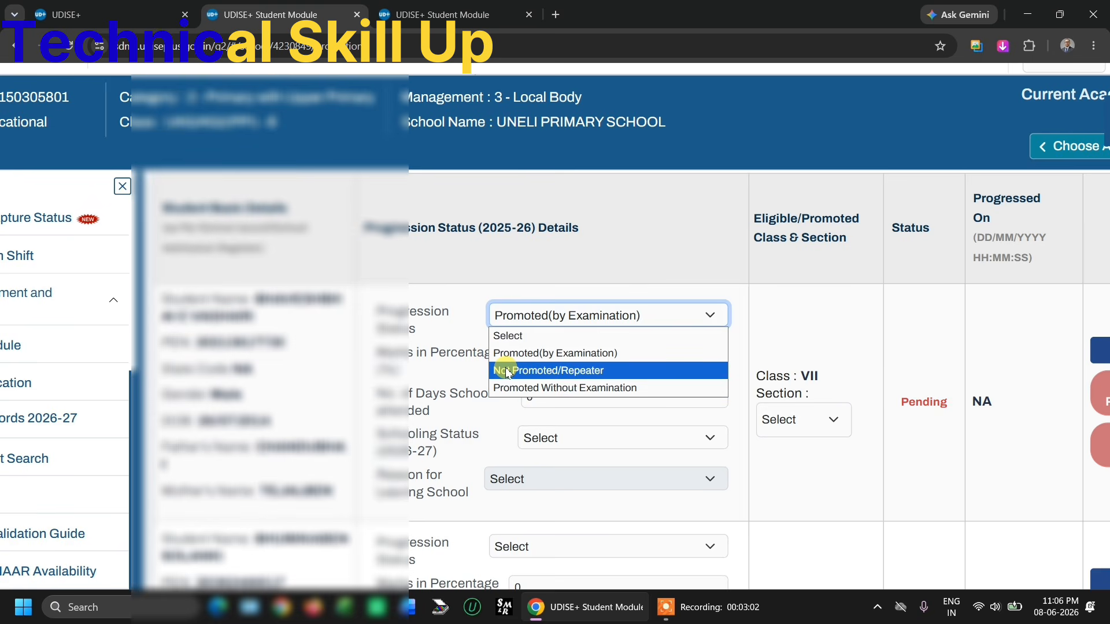
pyautogui.click(619, 318)
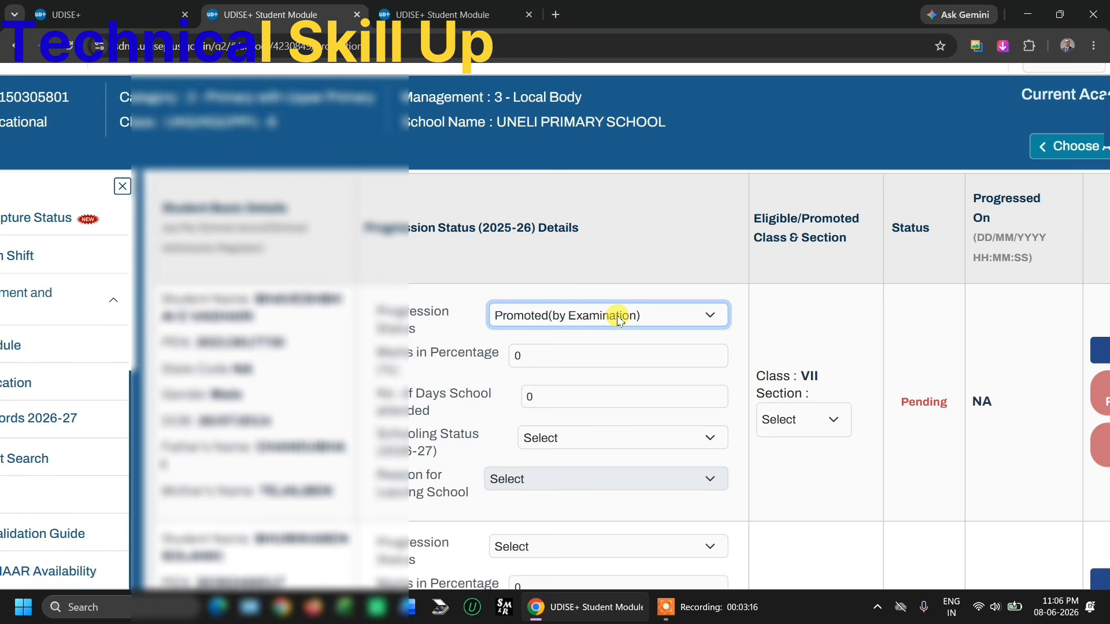
# Step: Enter 60 as the first student's marks percentage and 184 as the number of days school attended
pyautogui.click(527, 355)
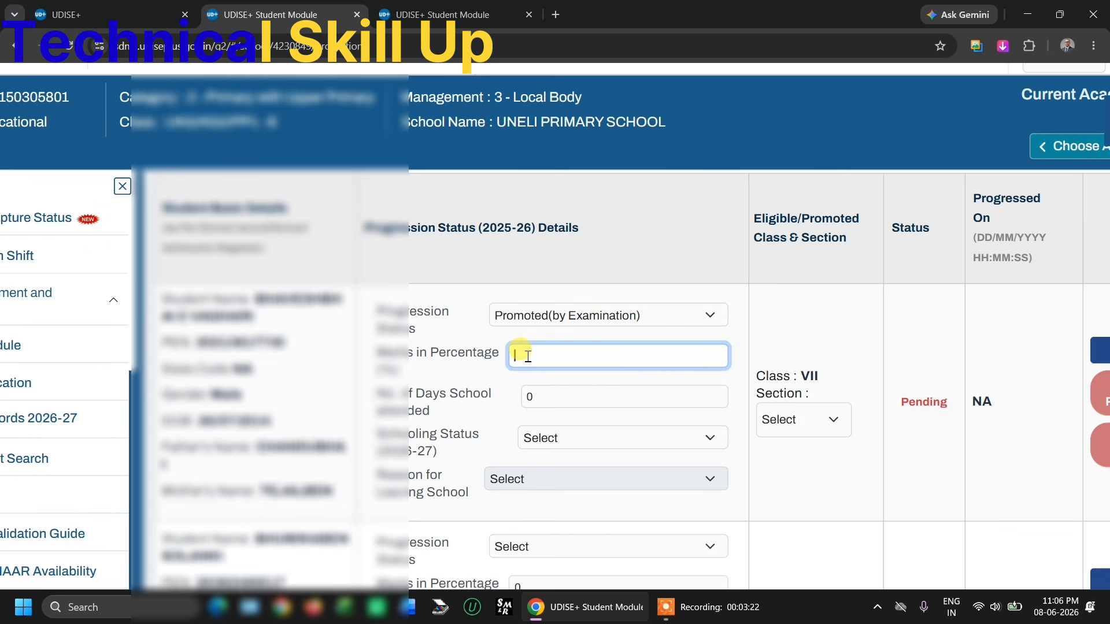
pyautogui.write('59')
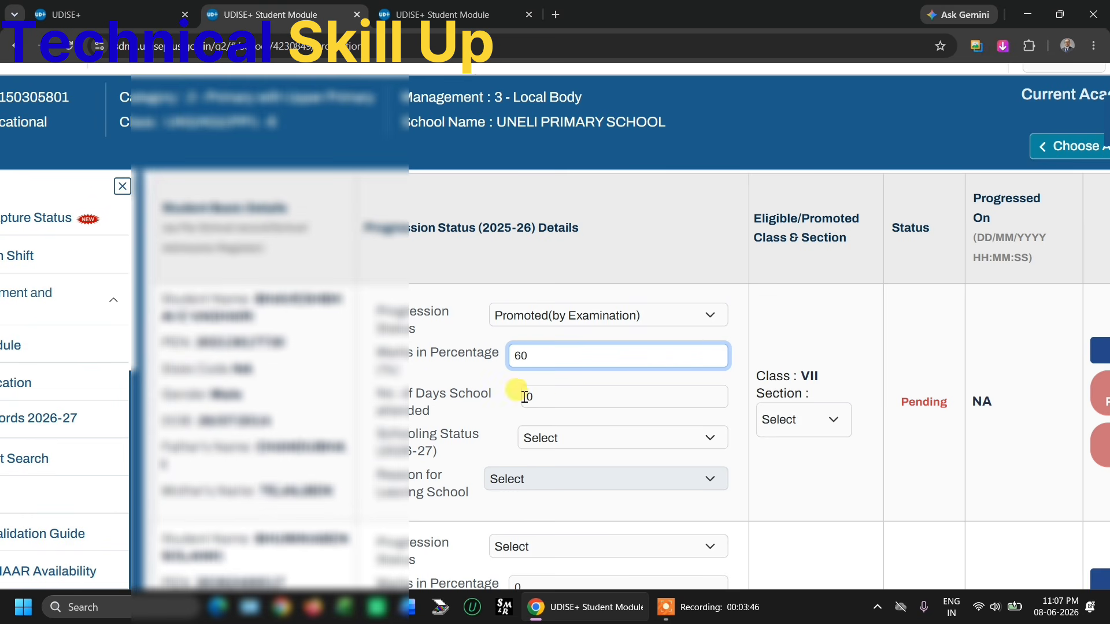
pyautogui.click(544, 394)
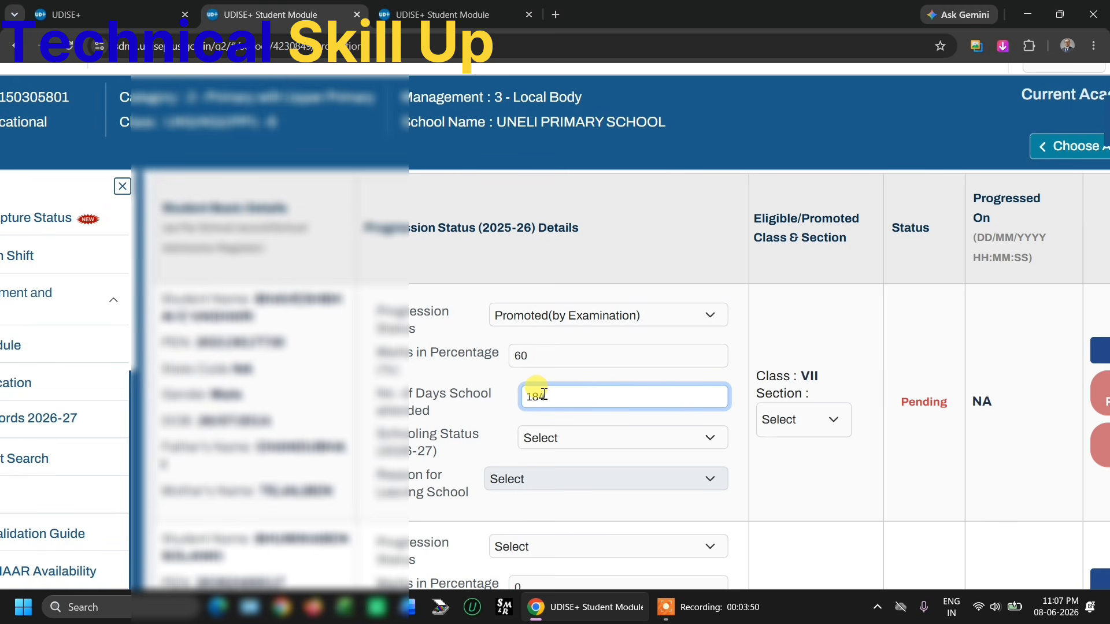
# Step: Set the first student's Schooling Status (2026-27) to Studying in Same School
pyautogui.scroll(-2, 541, 393)
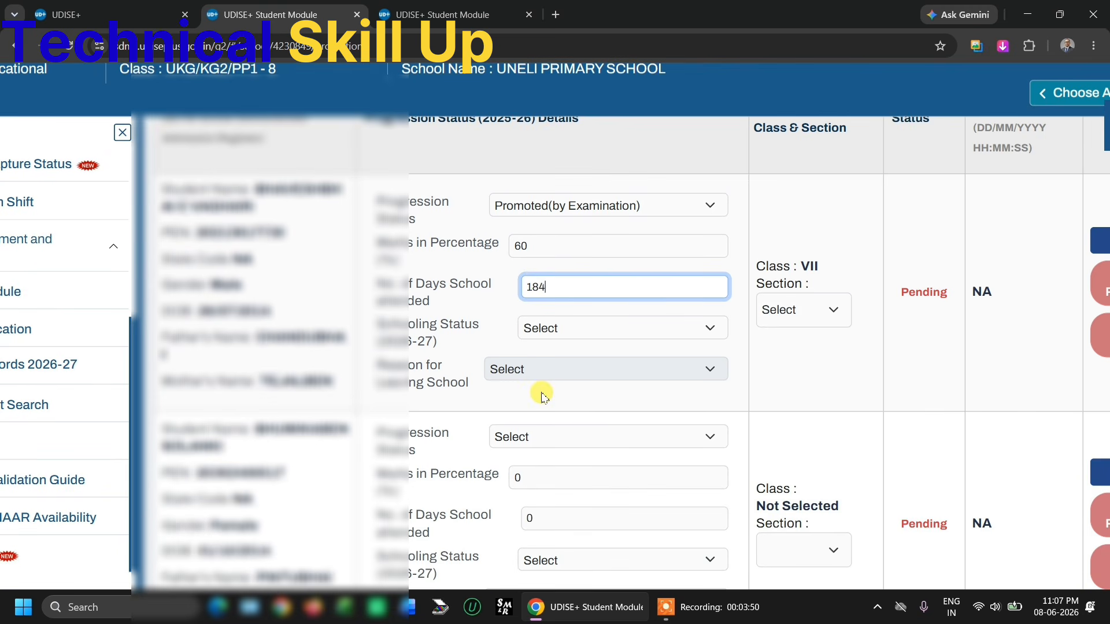
pyautogui.click(542, 337)
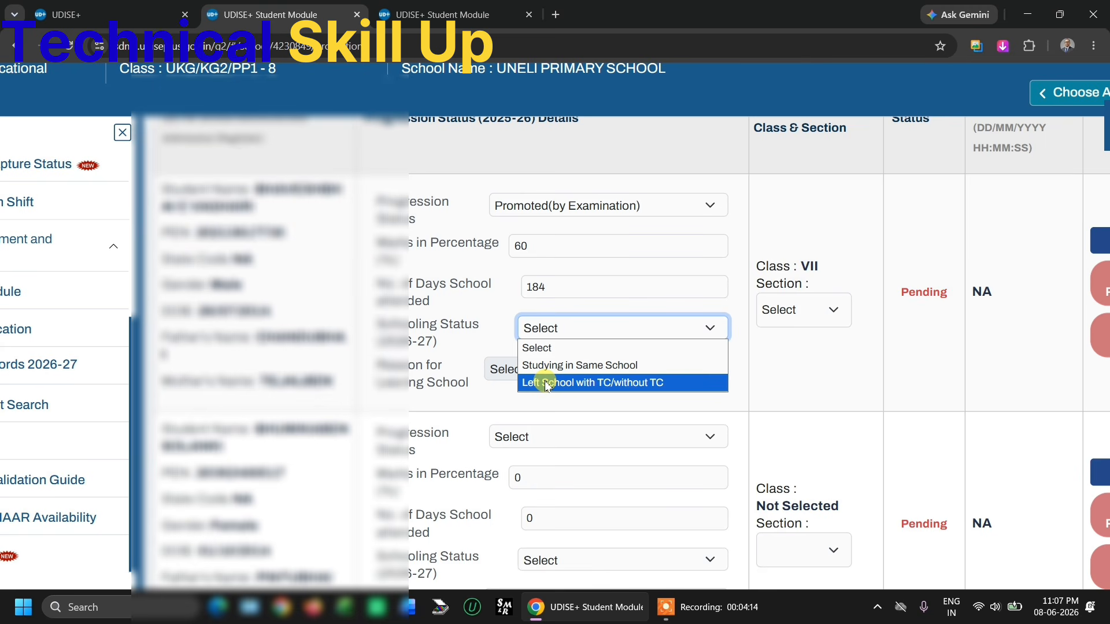
pyautogui.click(578, 365)
pyautogui.scroll(-3, 808, 365)
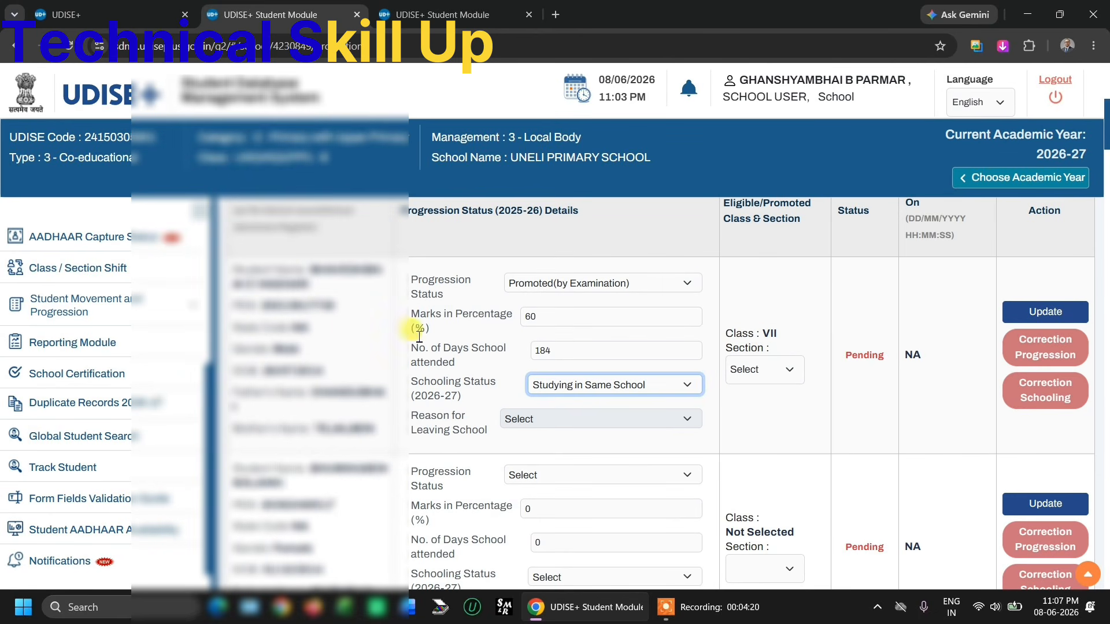
# Step: Assign section A of the promoted class to the first student, update the record and dismiss the notice
pyautogui.click(747, 373)
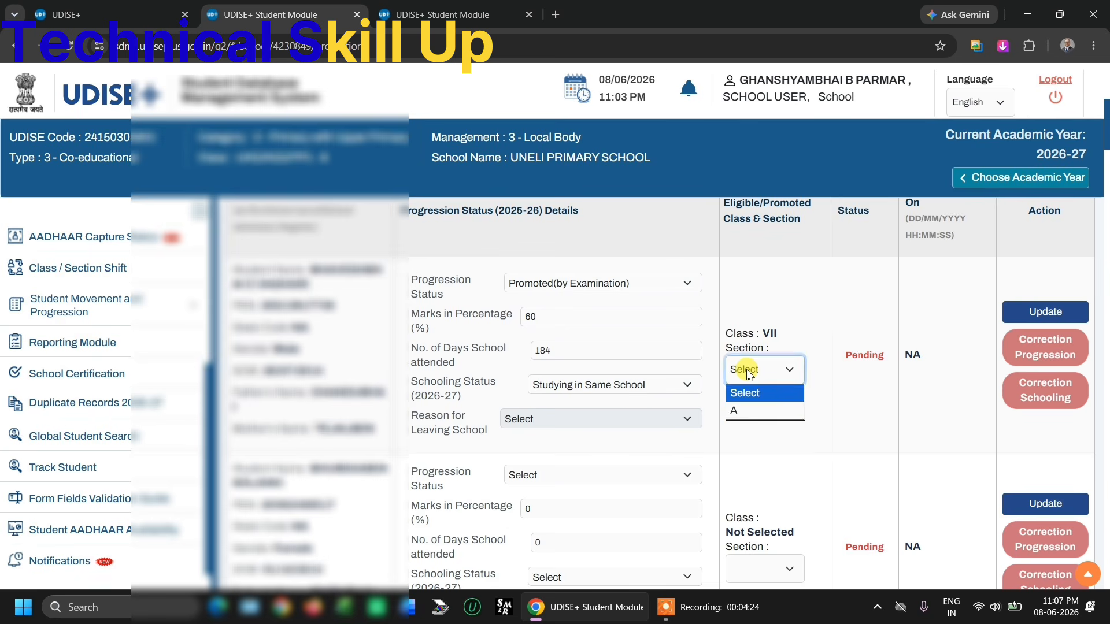
pyautogui.click(745, 412)
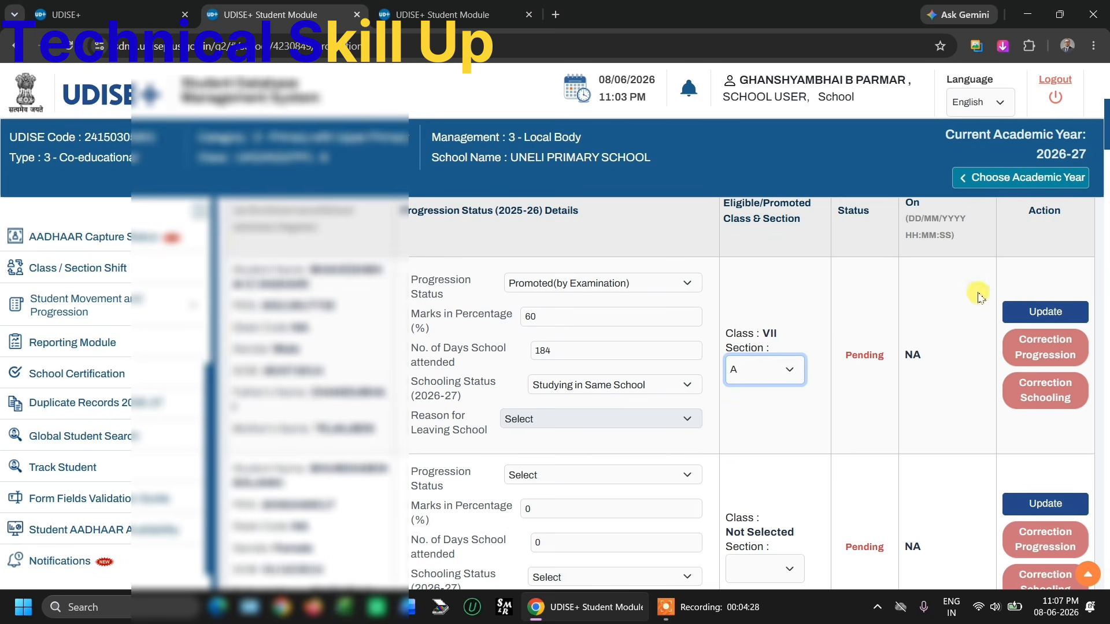
pyautogui.scroll(5, 1077, 348)
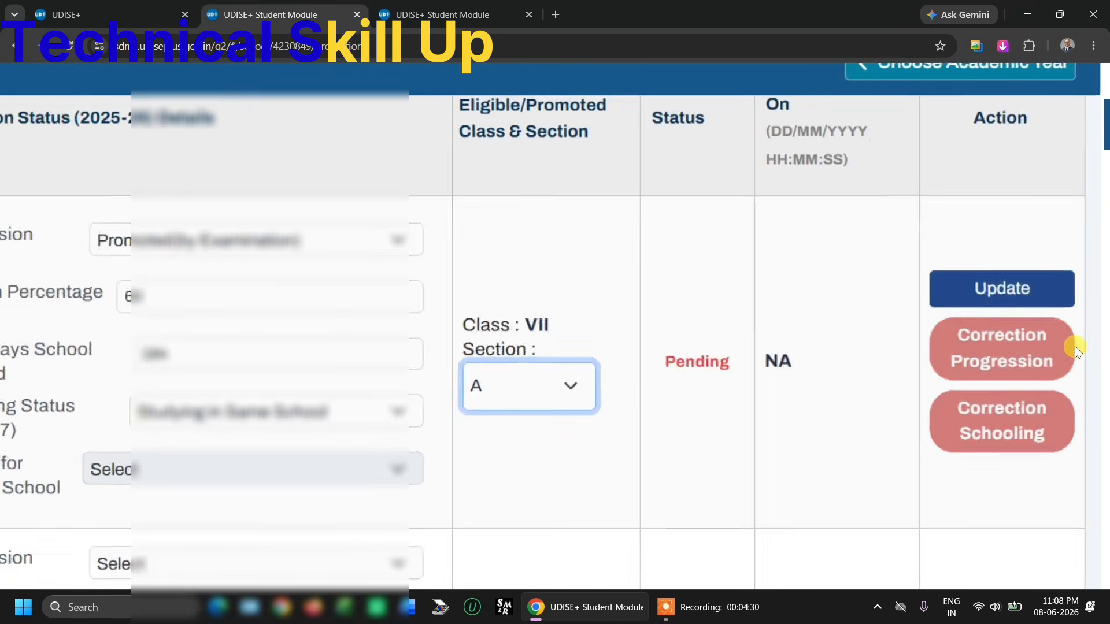
pyautogui.click(1008, 291)
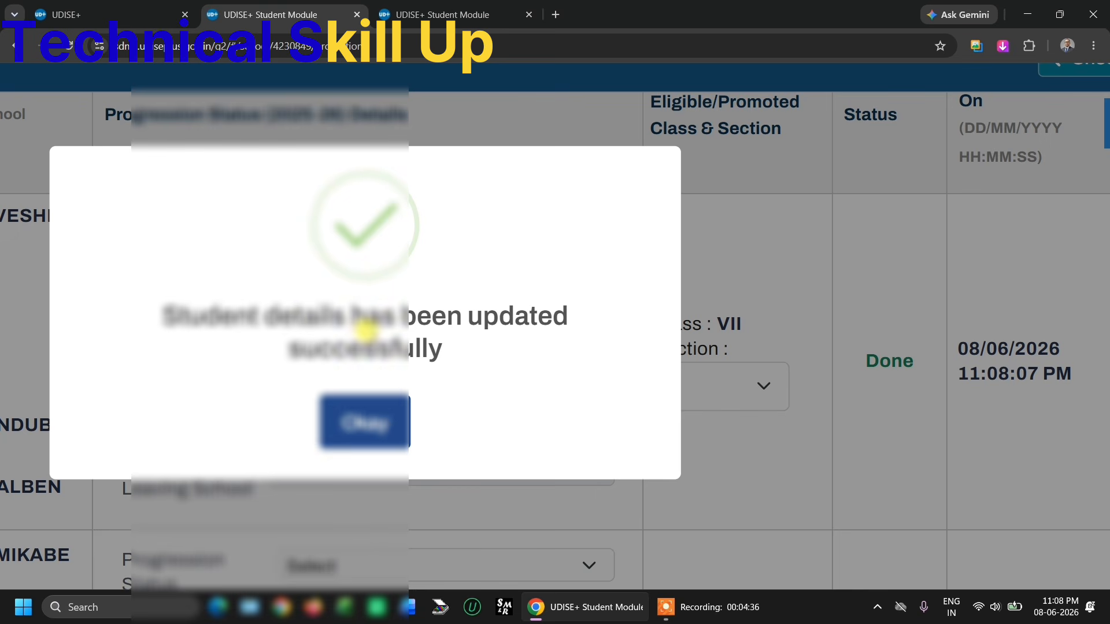
pyautogui.click(356, 426)
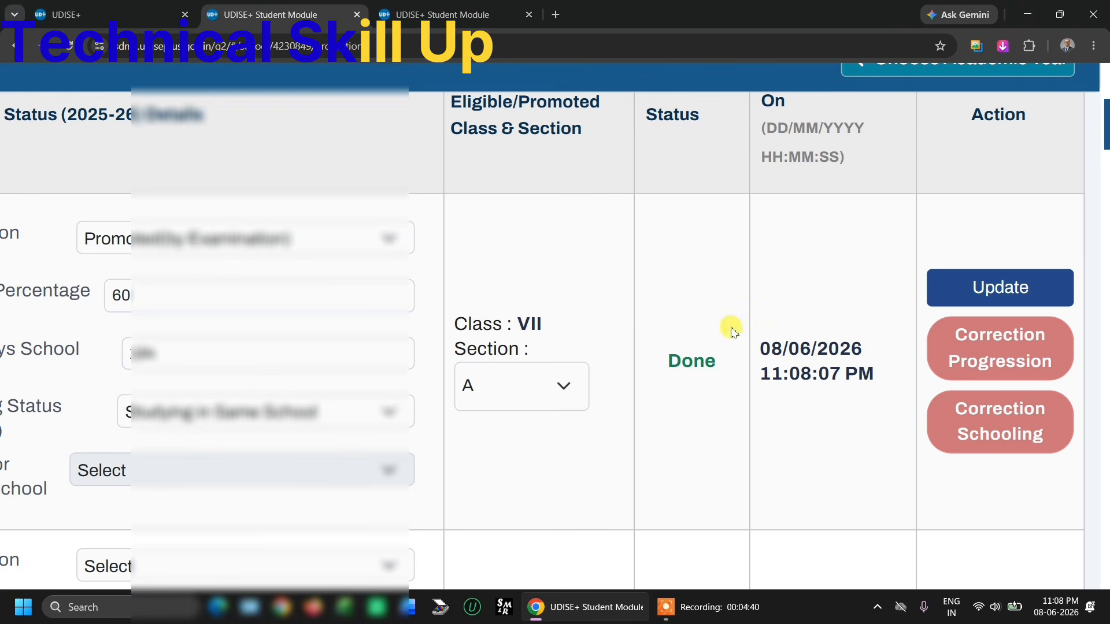
# Step: Review the first student's saved progression record, the remaining students' entries and the Finalize option at the end of the list
pyautogui.scroll(-5, 694, 370)
pyautogui.scroll(3, 694, 370)
pyautogui.scroll(-1, 695, 370)
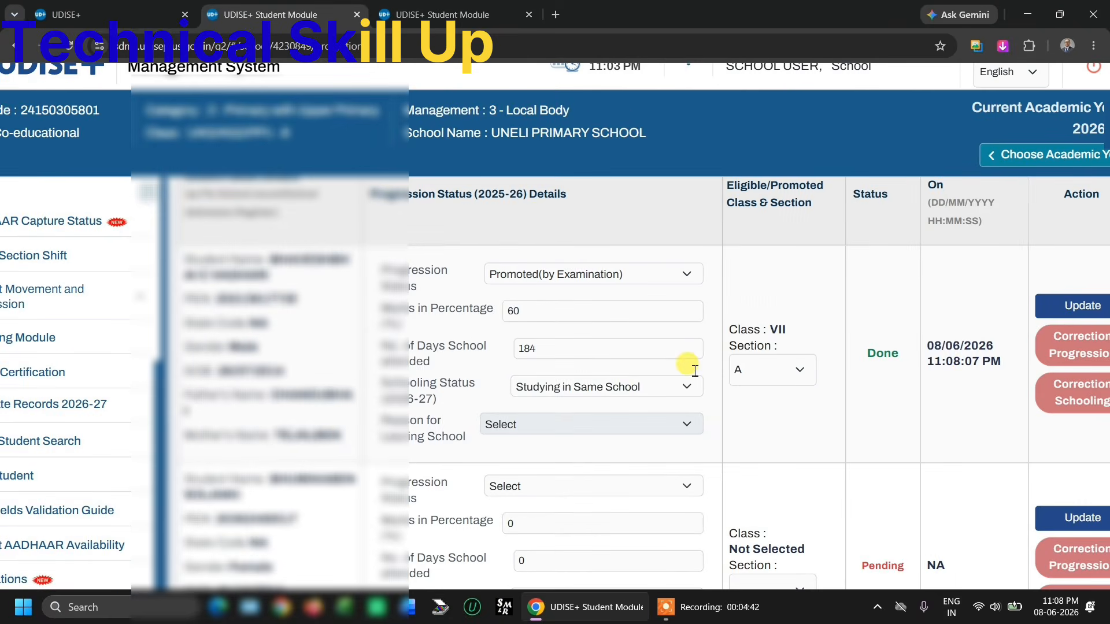
pyautogui.hscroll(1, 950, 381)
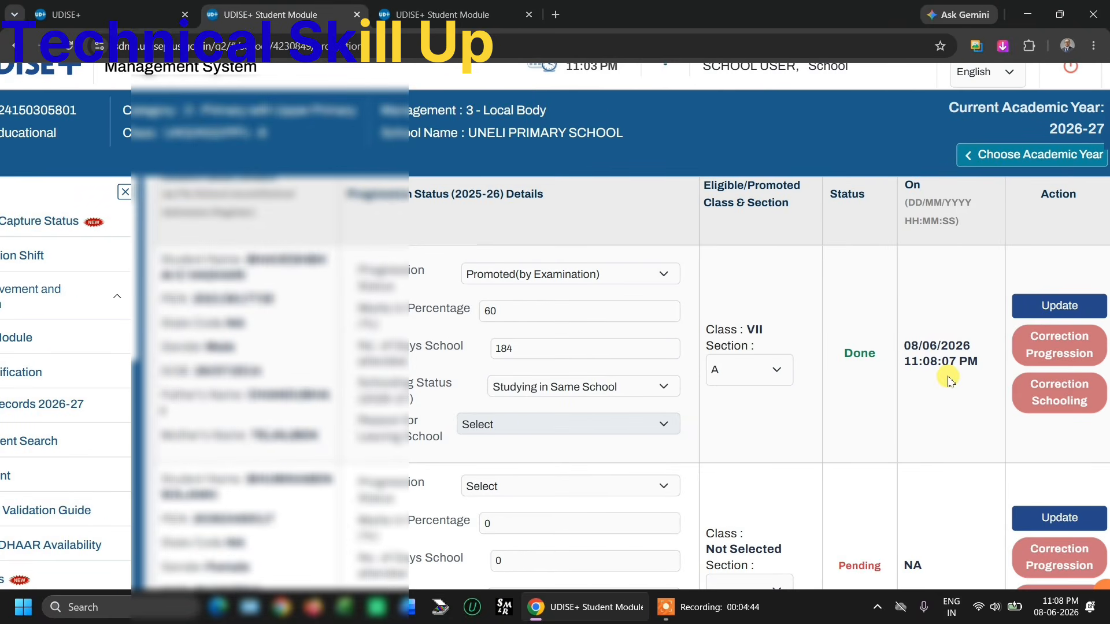
pyautogui.scroll(1, 950, 379)
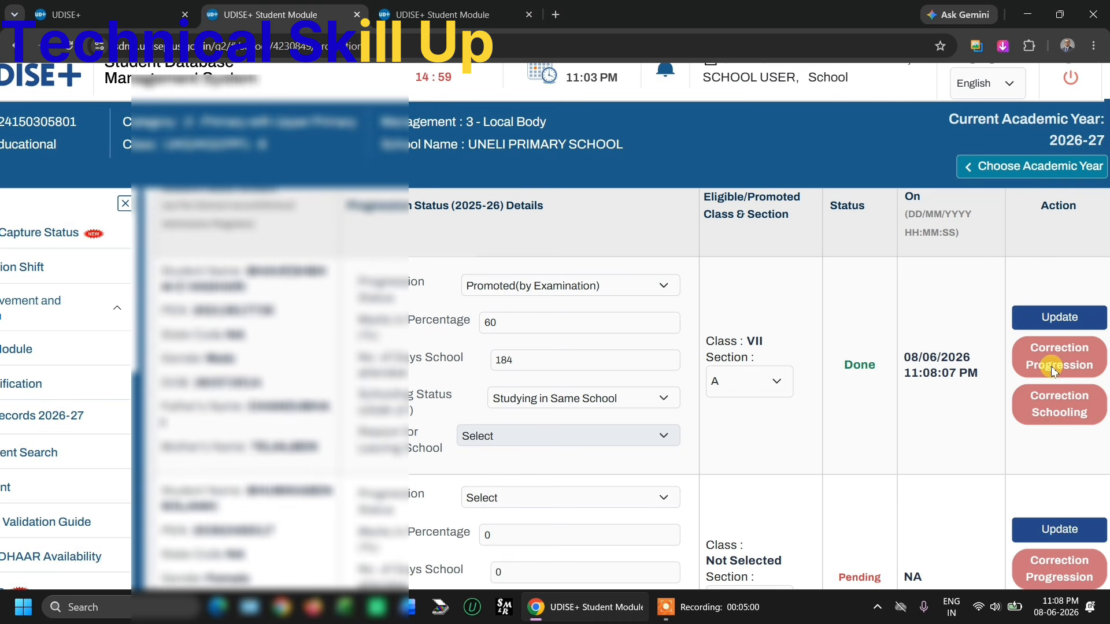
pyautogui.scroll(-5, 698, 410)
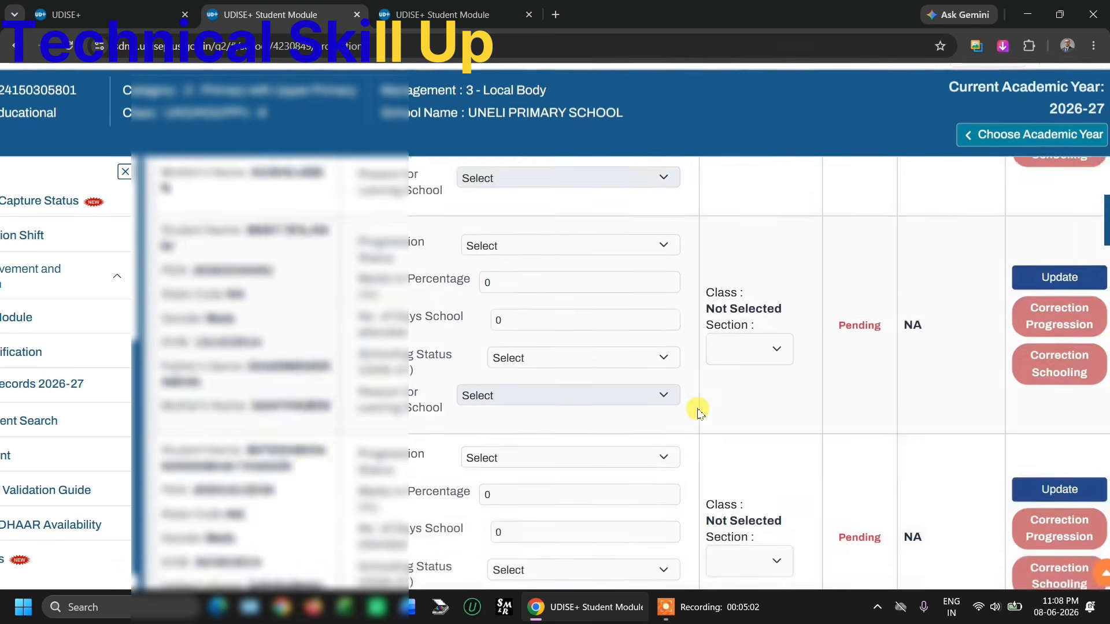
pyautogui.scroll(-3, 698, 411)
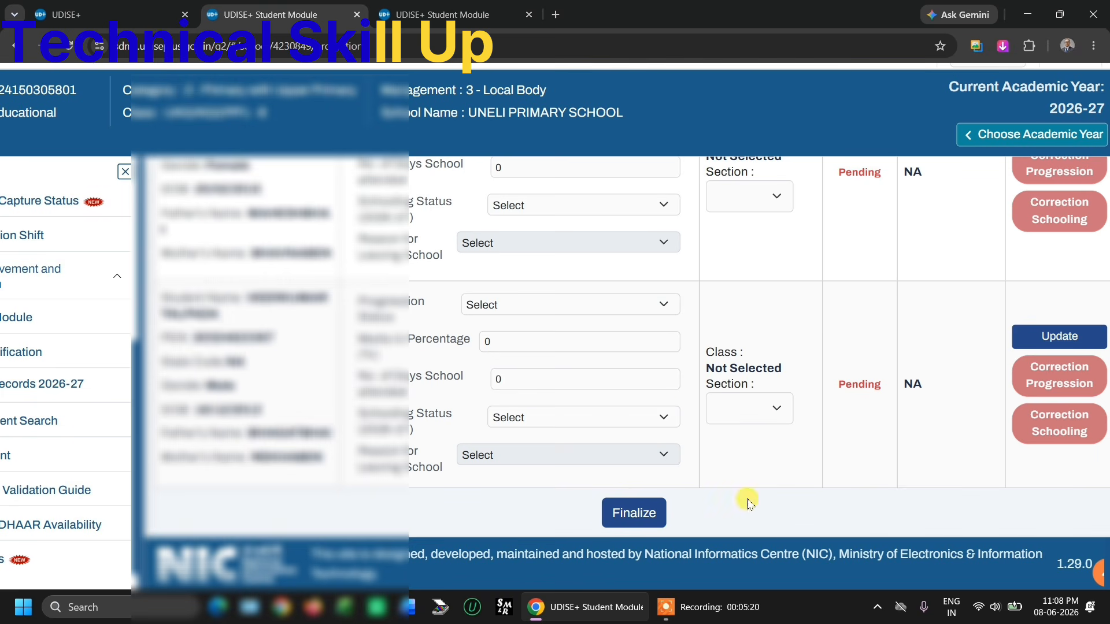
pyautogui.scroll(-1, 733, 387)
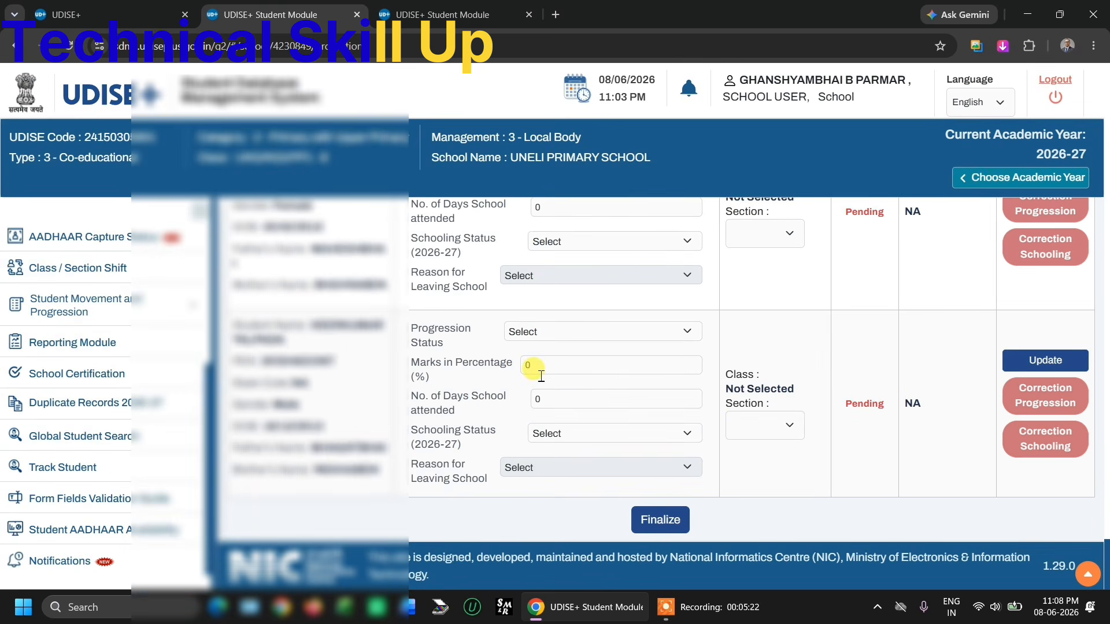
pyautogui.scroll(10, 535, 371)
pyautogui.scroll(4, 539, 379)
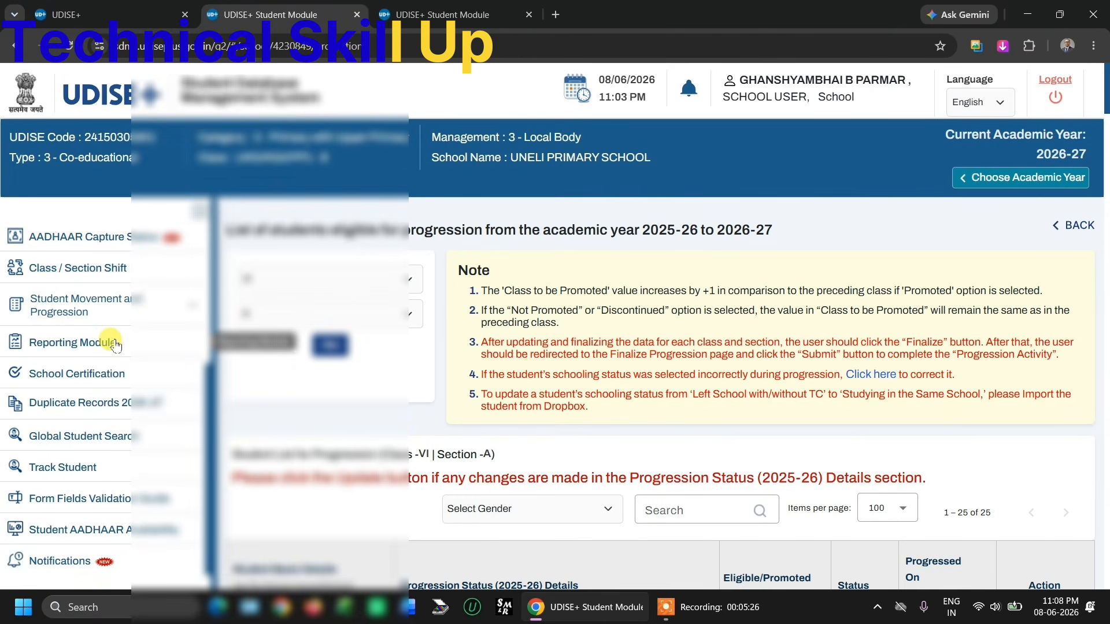
# Step: Open Finalize Progression for academic year 2025-26 from Progression Activity and tick the declaration that the data is free from errors
pyautogui.click(81, 305)
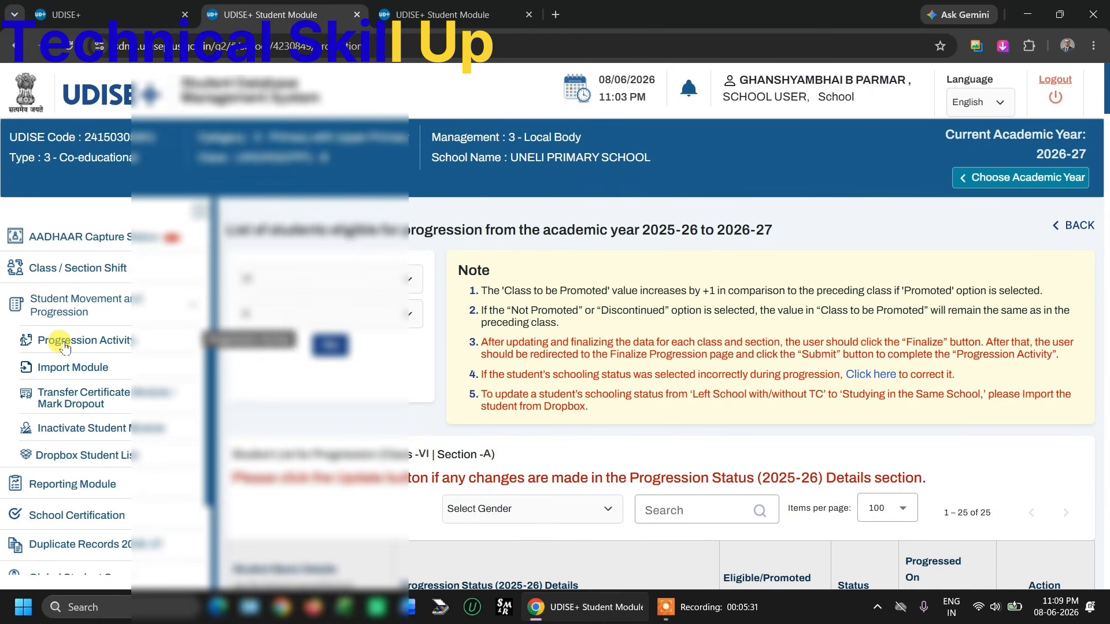
pyautogui.click(64, 345)
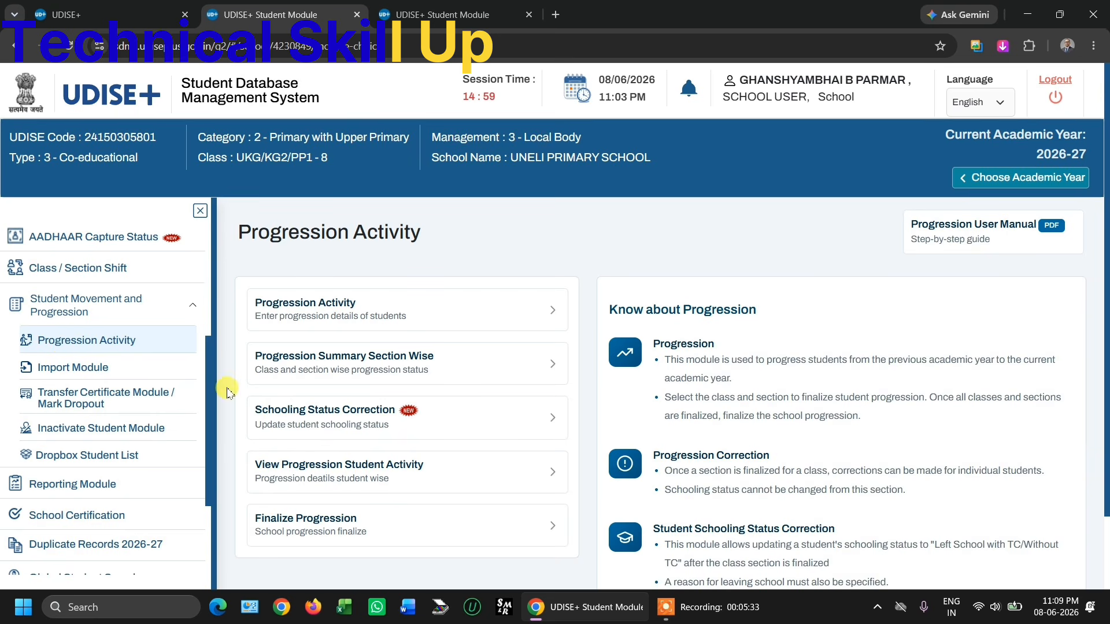
pyautogui.scroll(-1, 321, 386)
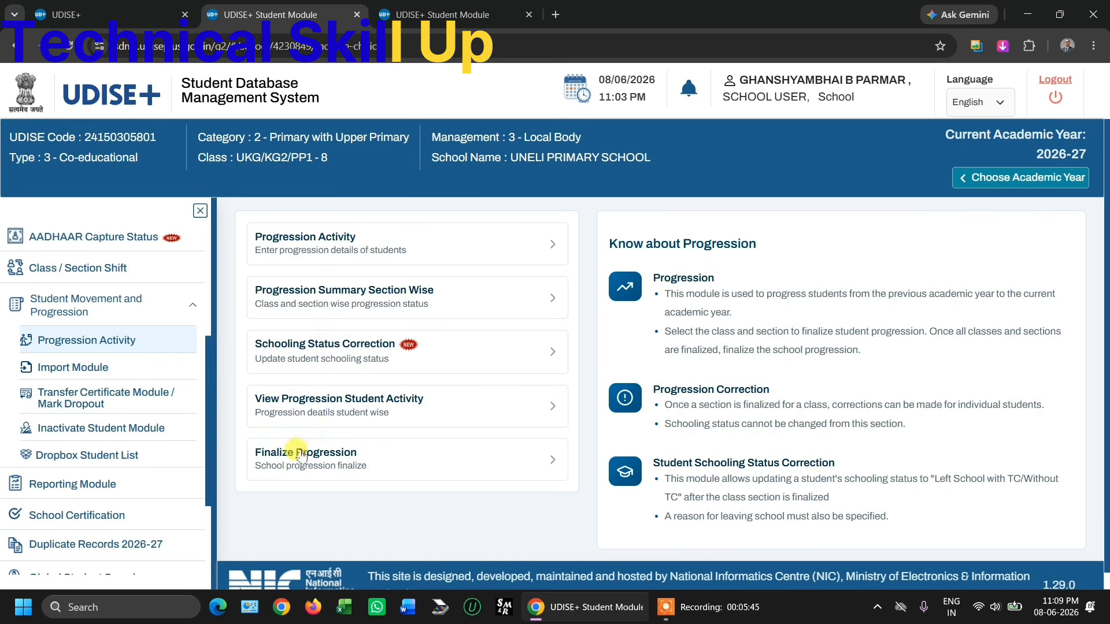
pyautogui.click(533, 462)
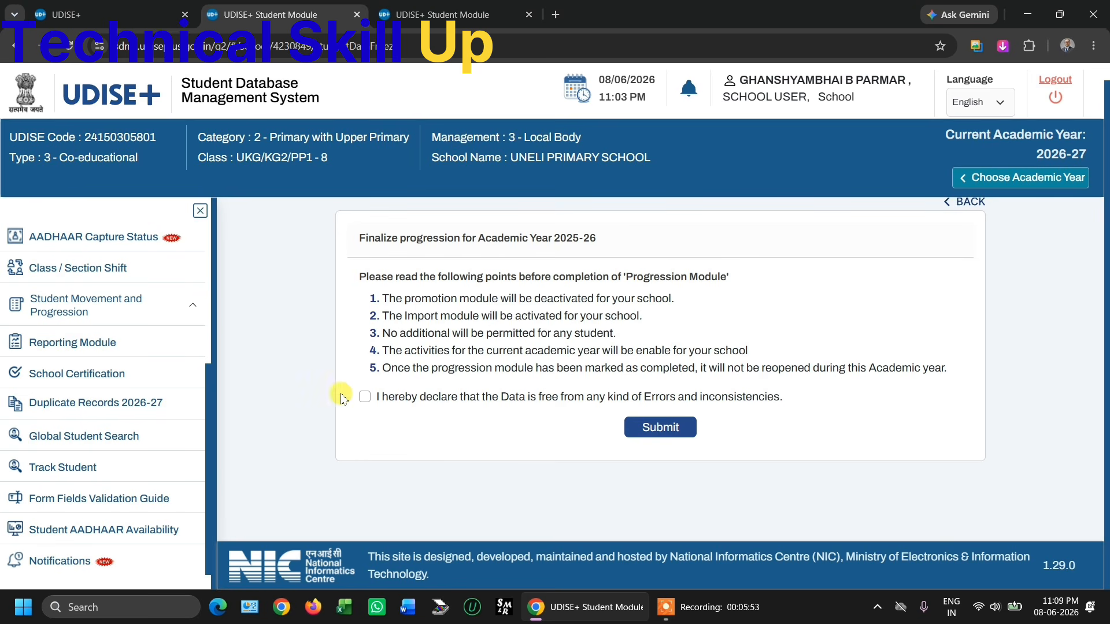
pyautogui.click(366, 398)
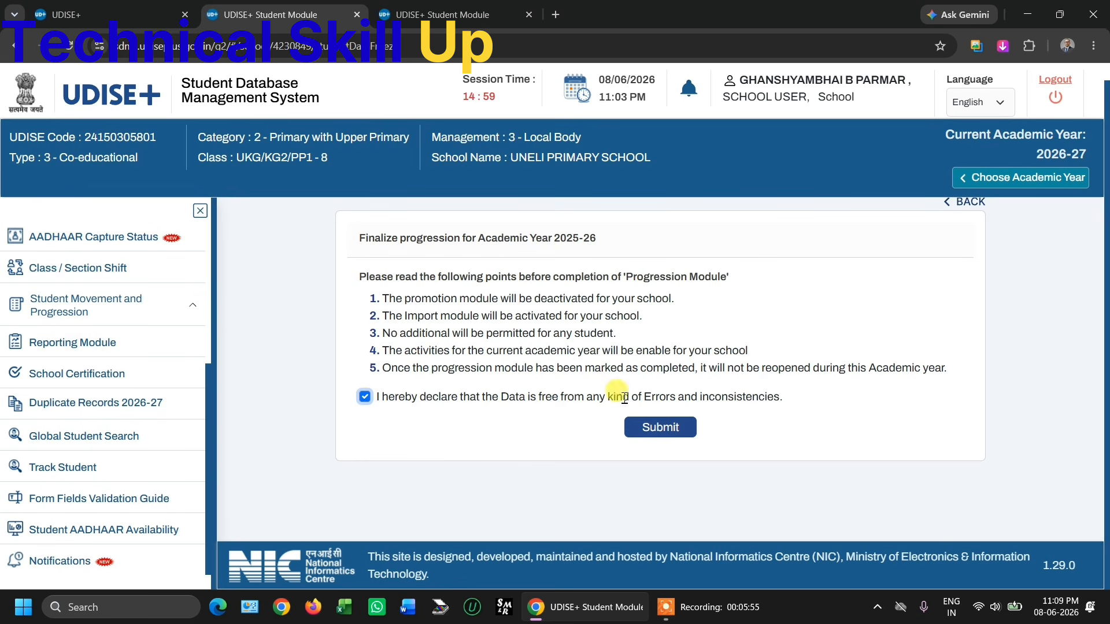
pyautogui.click(365, 398)
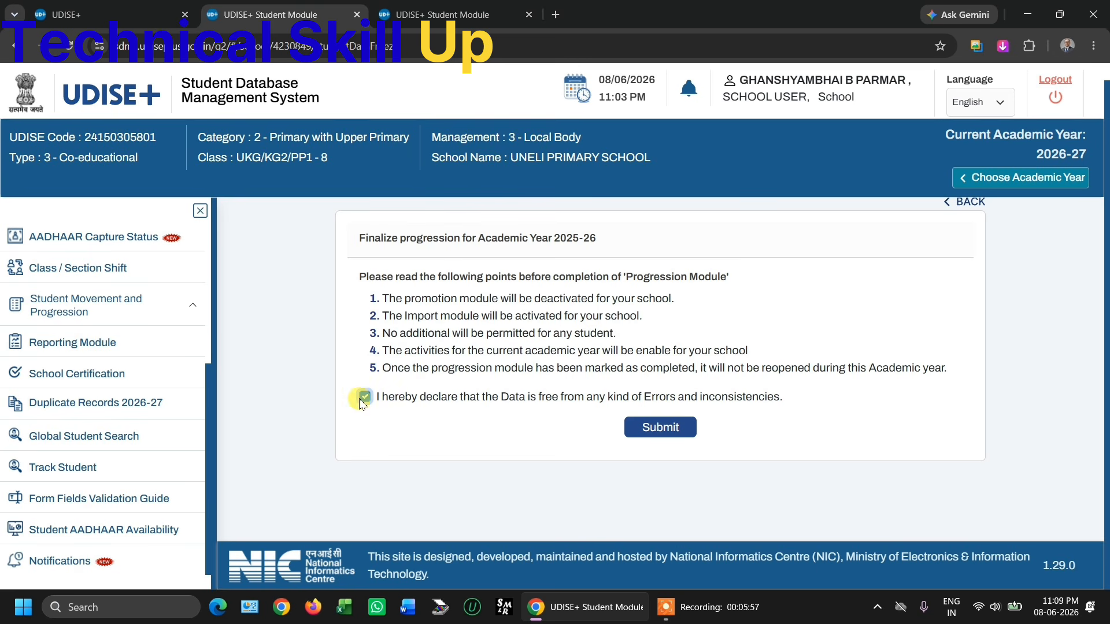